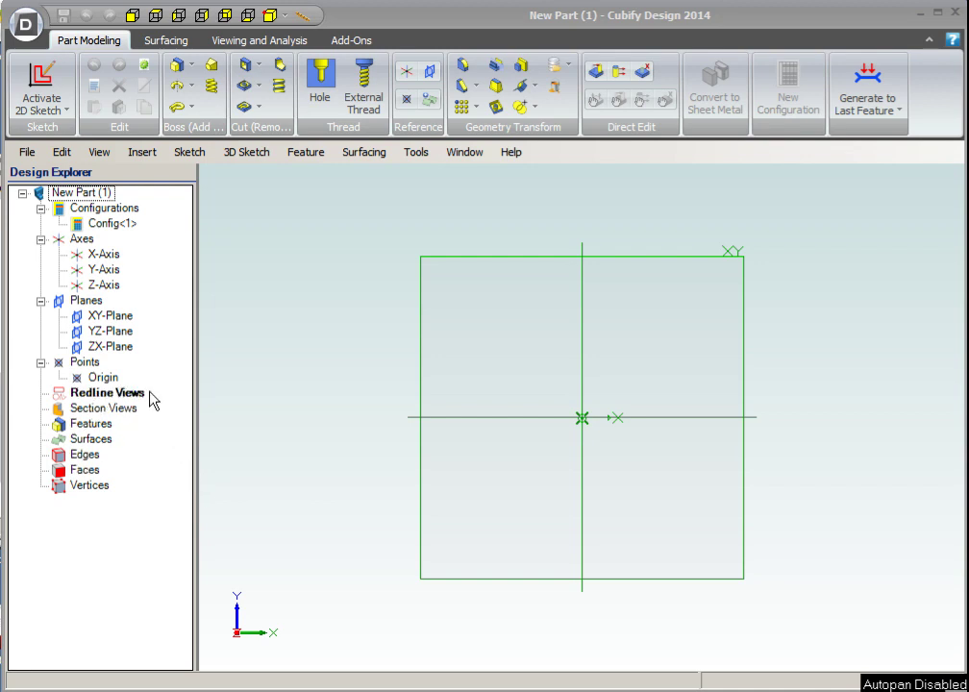
- Select the XY-Plane in the Design Explorer and activate a 2D sketch on it
{"action": "left_click", "coordinate": [120, 321]}
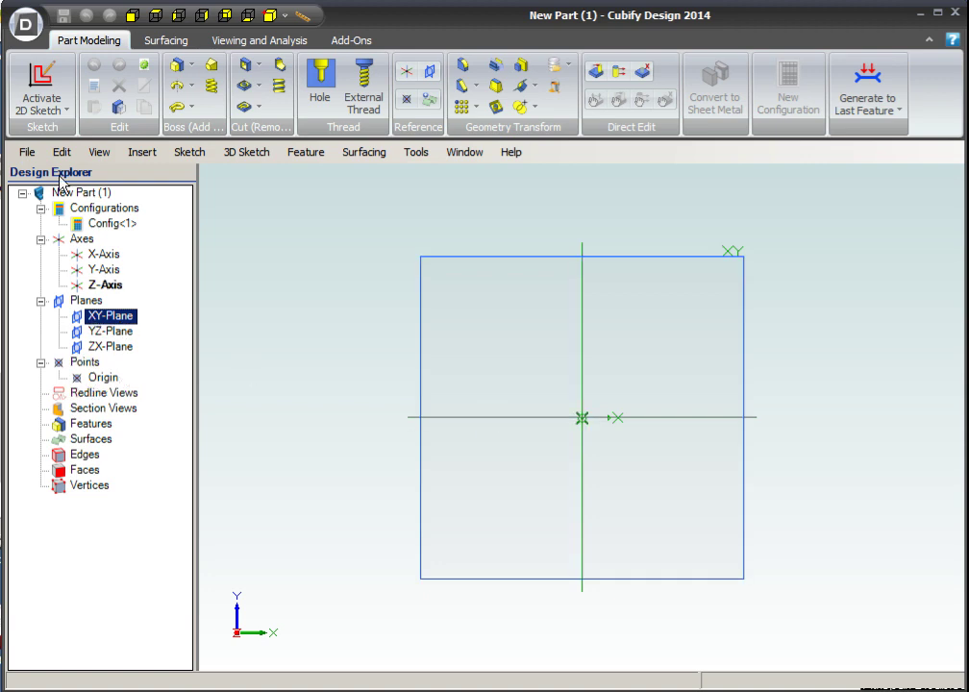
{"action": "left_click", "coordinate": [35, 104]}
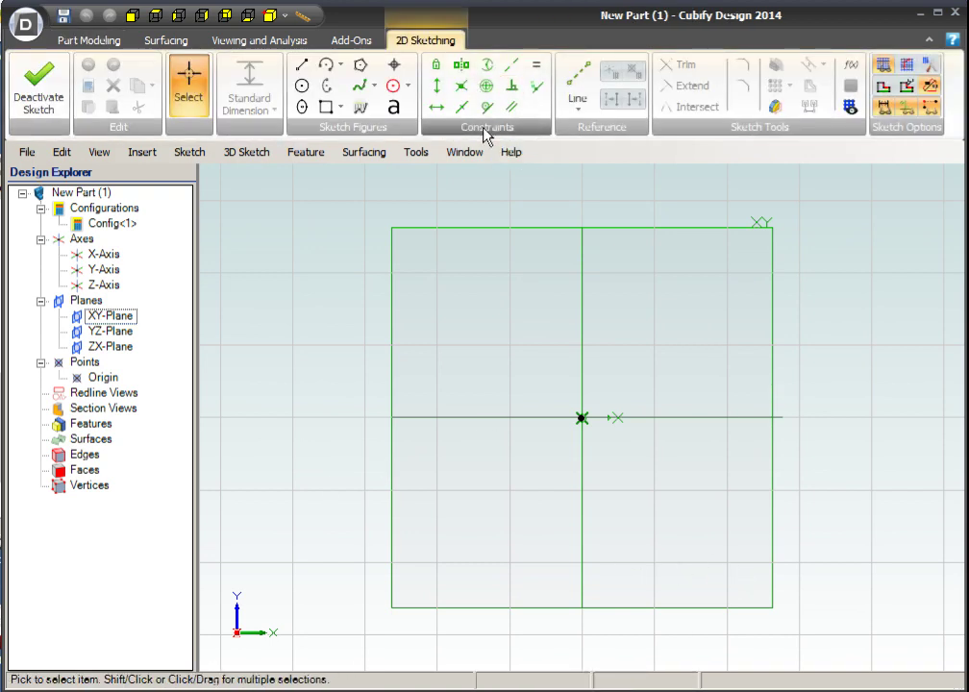
- Draw a vertical reference line about 3.49" long straight up from the origin
{"action": "left_click", "coordinate": [578, 93]}
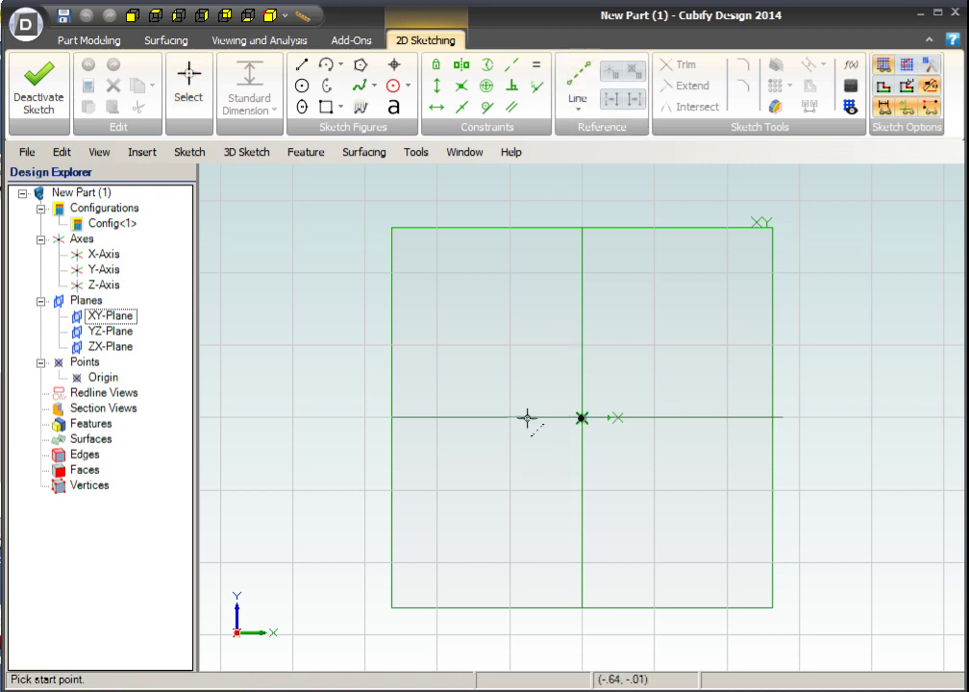
{"action": "left_click", "coordinate": [581, 417]}
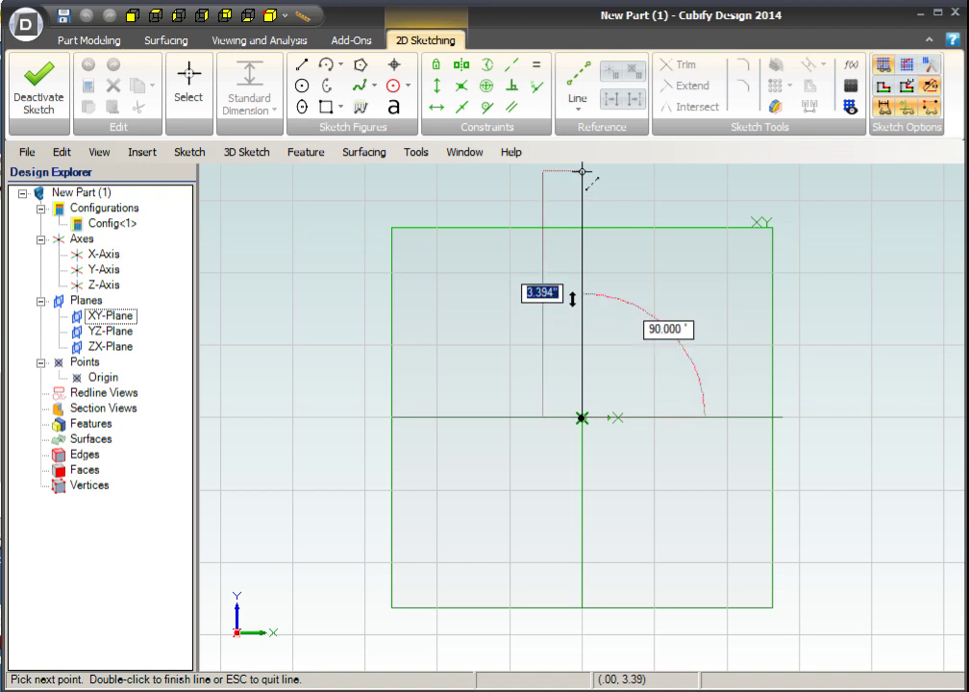
{"action": "scroll", "coordinate": [581, 171], "scroll_direction": "up", "scroll_amount": 2}
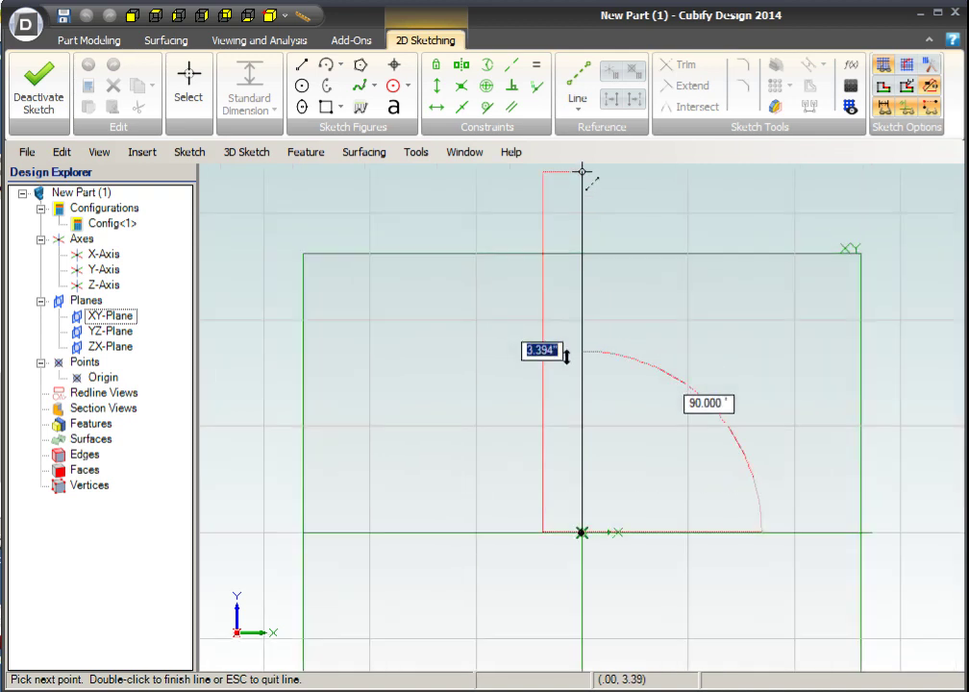
{"action": "scroll", "coordinate": [581, 171], "scroll_direction": "up", "scroll_amount": 1}
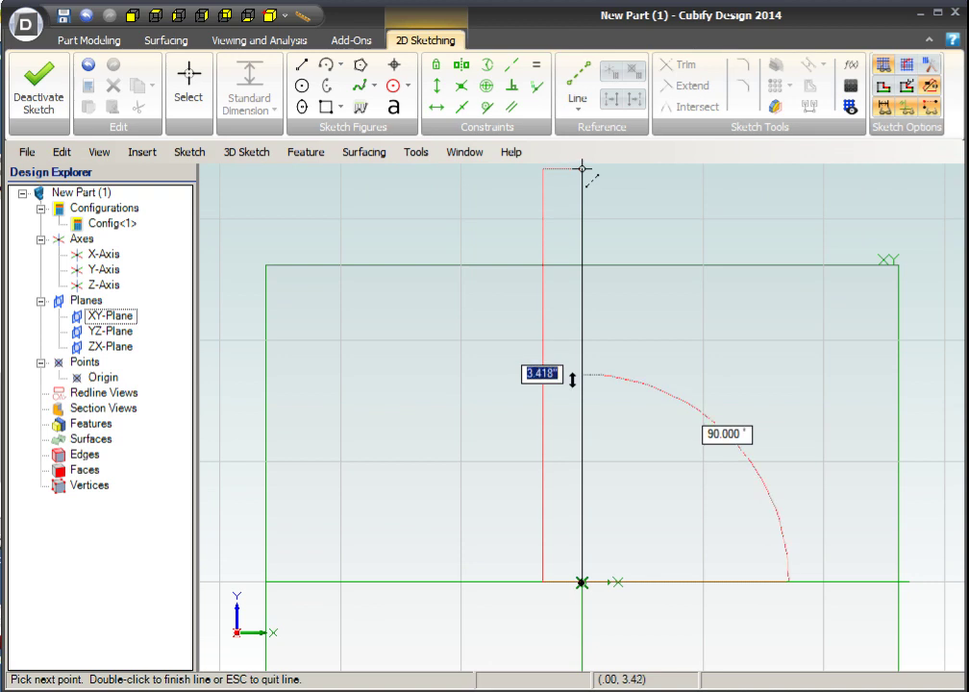
{"action": "scroll", "coordinate": [581, 171], "scroll_direction": "up", "scroll_amount": 3}
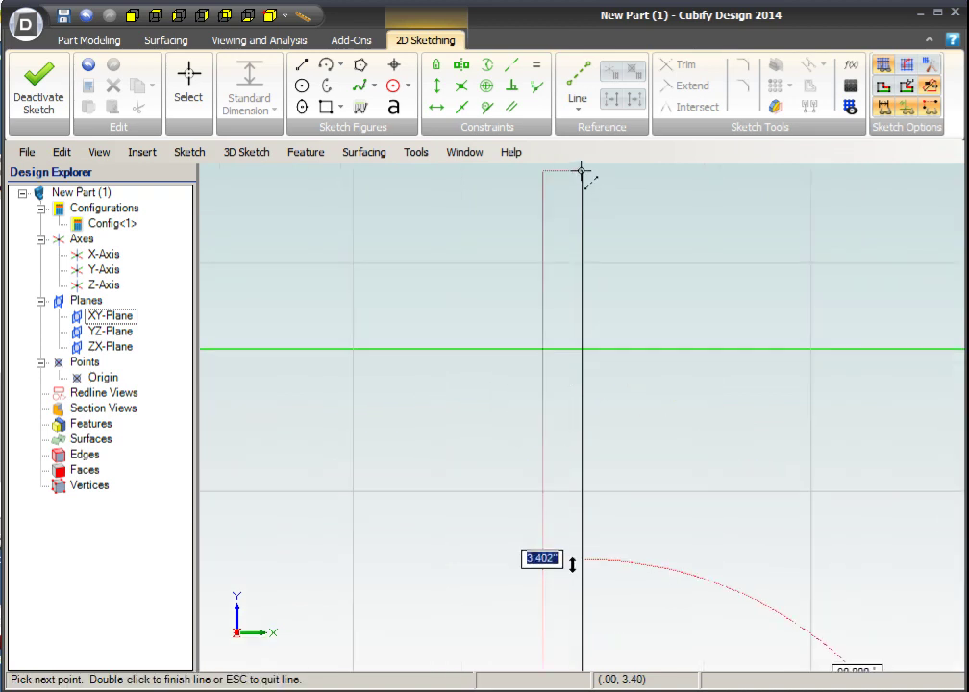
{"action": "scroll", "coordinate": [581, 173], "scroll_direction": "up", "scroll_amount": 3}
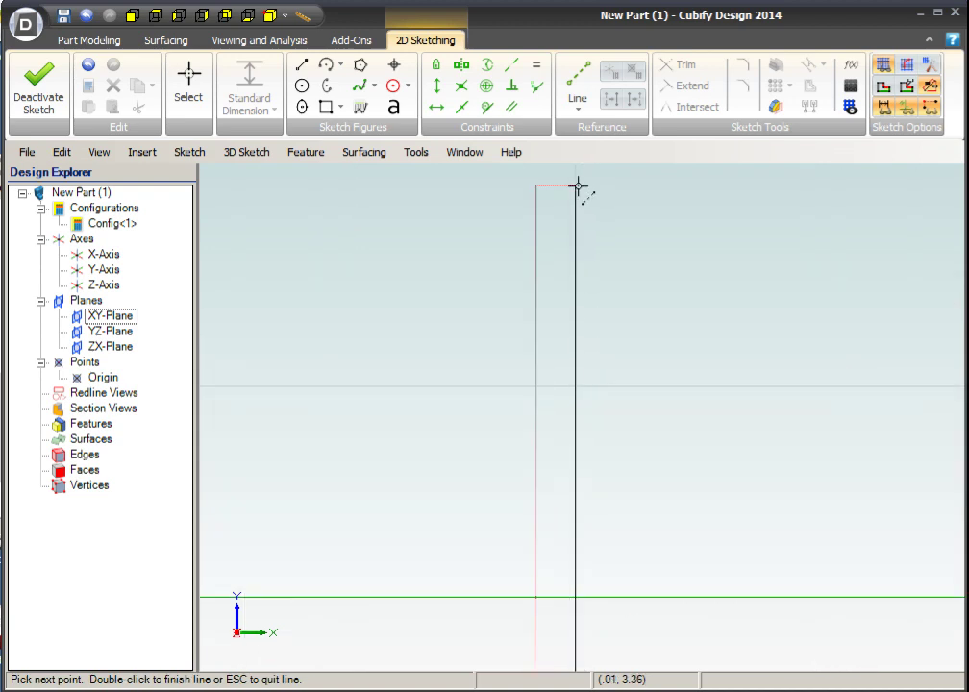
{"action": "scroll", "coordinate": [577, 186], "scroll_direction": "down", "scroll_amount": 2}
{"action": "scroll", "coordinate": [577, 186], "scroll_direction": "down", "scroll_amount": 2}
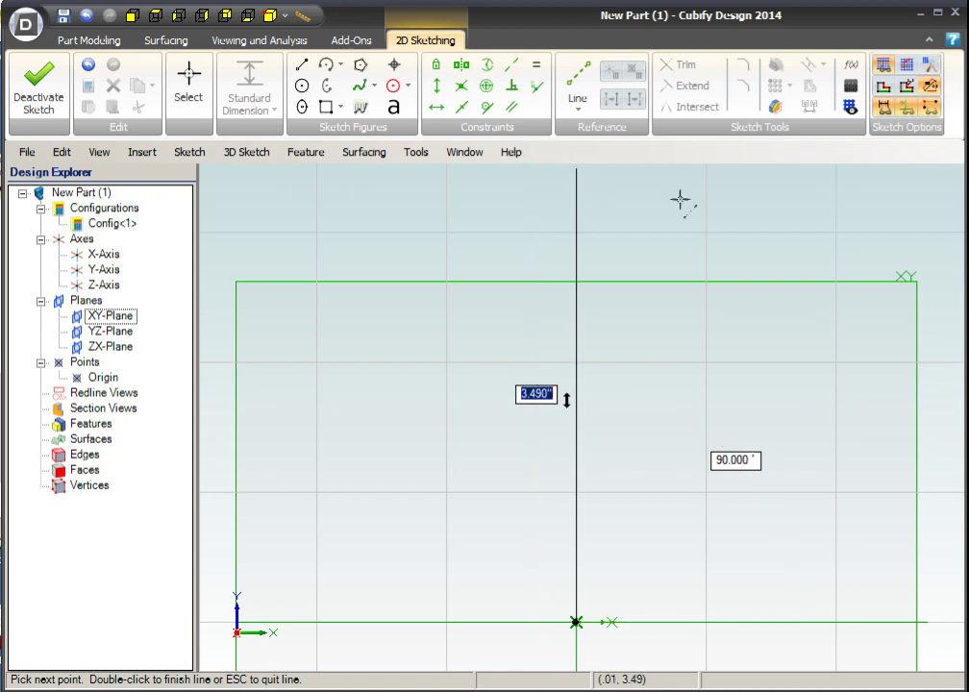
{"action": "left_click", "coordinate": [576, 169]}
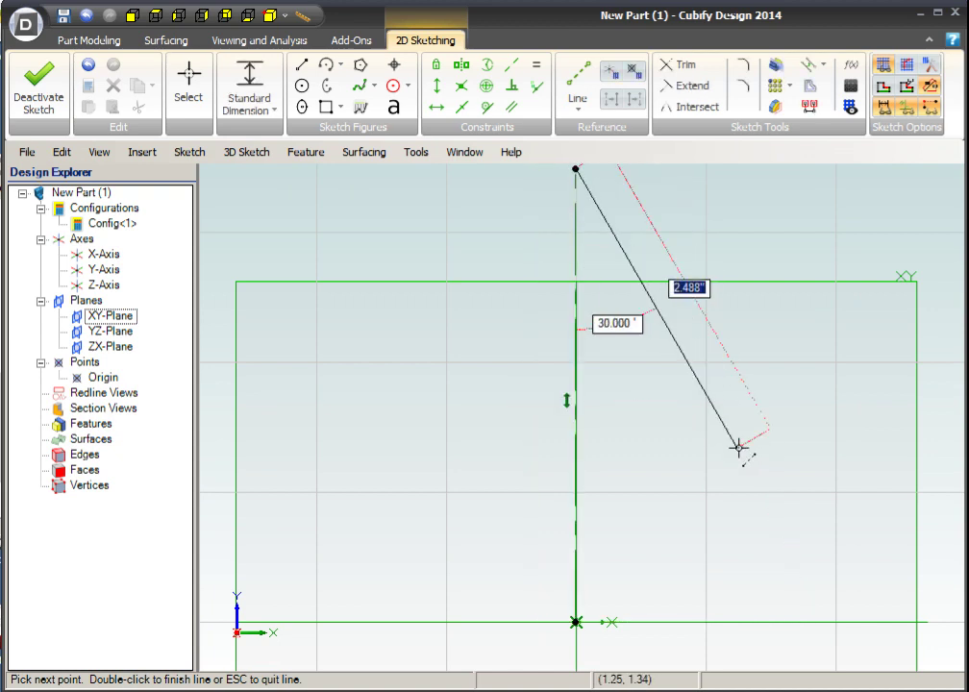
{"action": "key", "text": "Escape"}
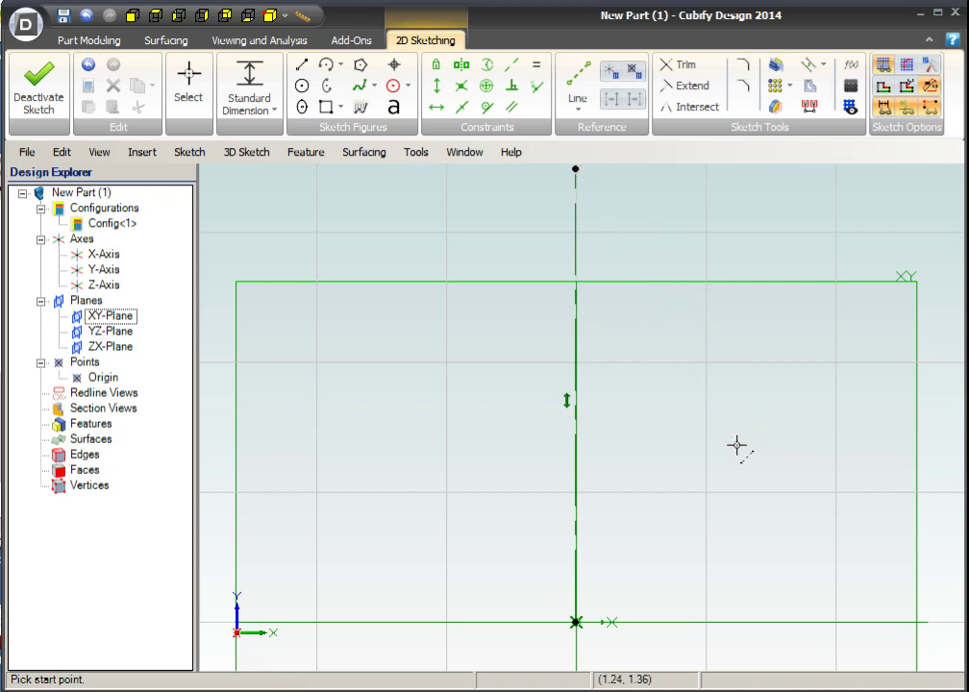
{"action": "scroll", "coordinate": [736, 445], "scroll_direction": "down", "scroll_amount": 2}
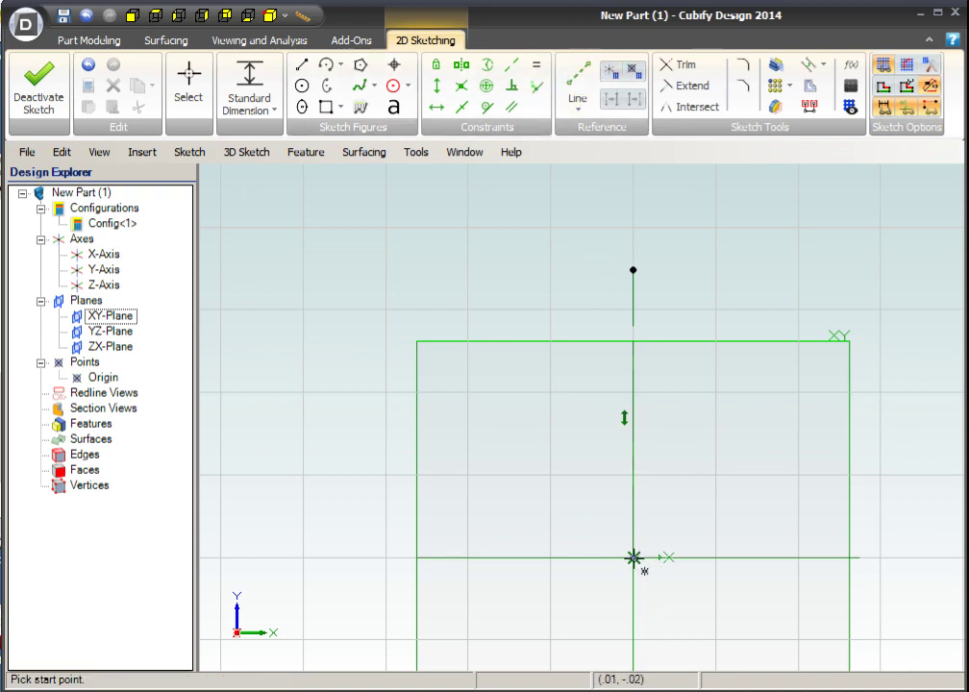
- Draw a horizontal reference line from the origin to the right, discarding a stray extra line
{"action": "left_click", "coordinate": [634, 557]}
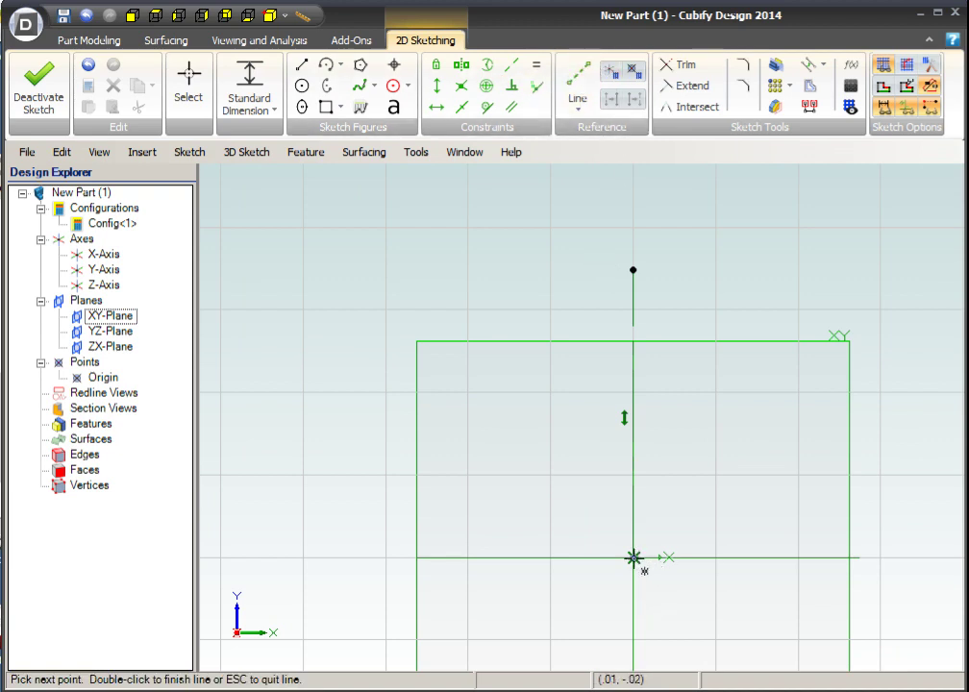
{"action": "left_click", "coordinate": [900, 556]}
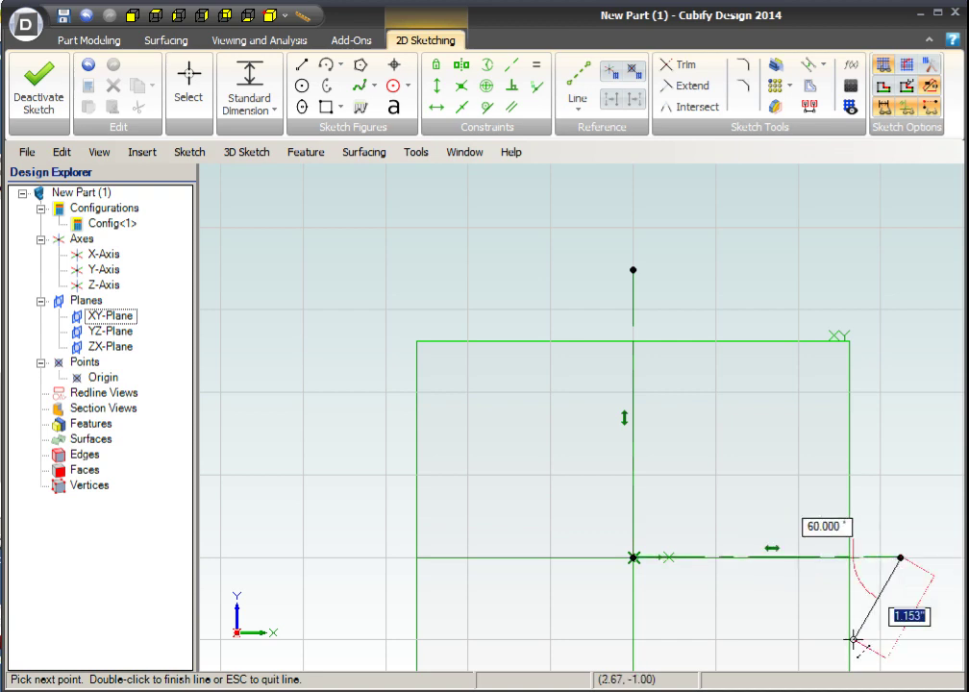
{"action": "key", "text": "Escape"}
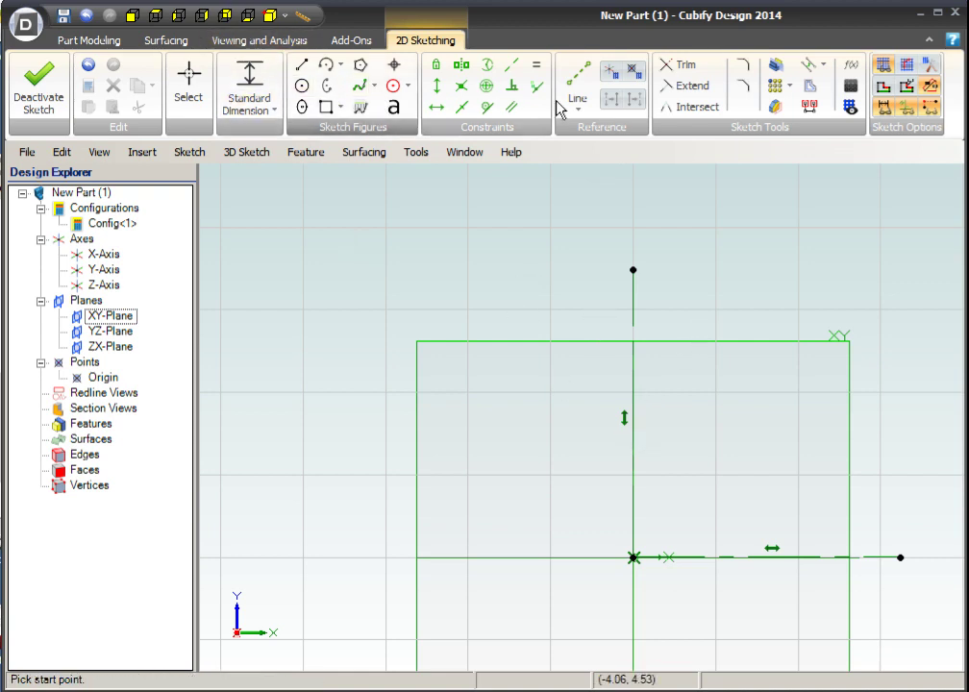
{"action": "left_click", "coordinate": [633, 270]}
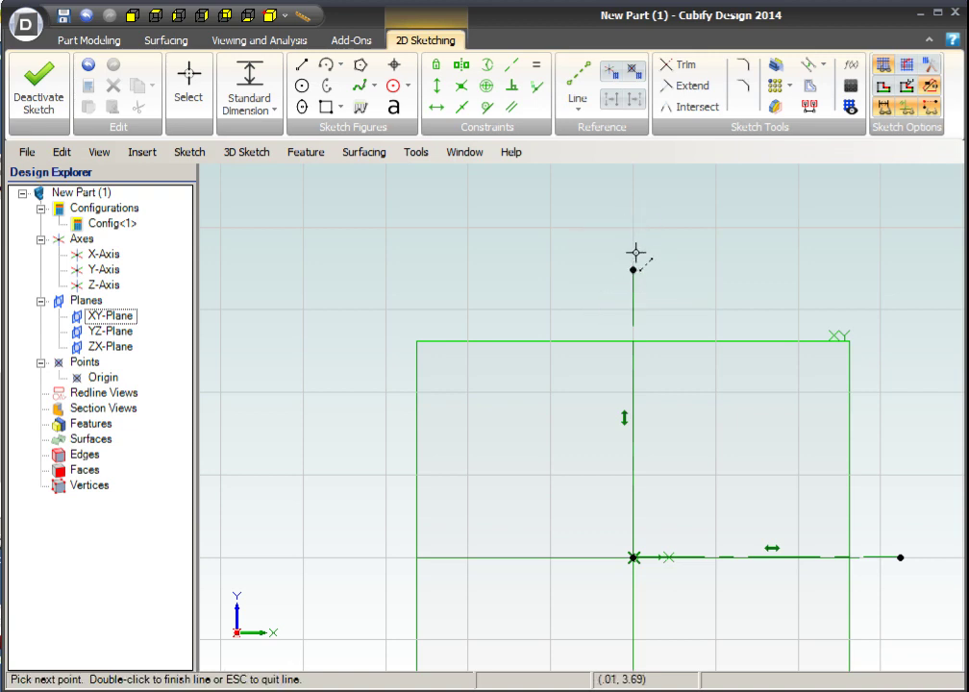
{"action": "key", "text": "Escape"}
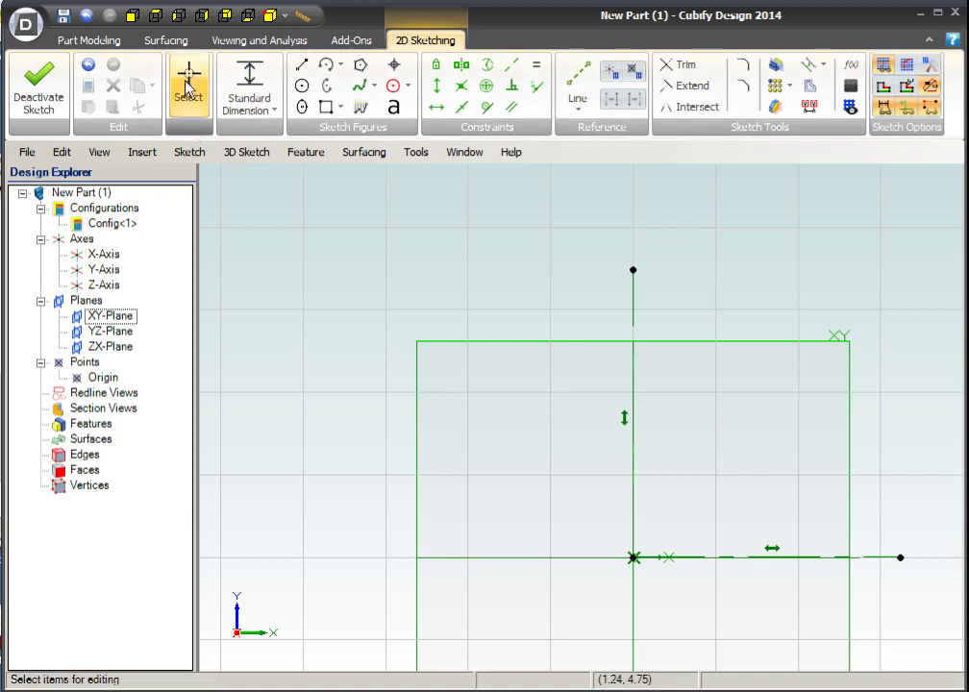
- Drag the vertical reference line's top endpoint upward twice to lengthen it
{"action": "left_click", "coordinate": [188, 86]}
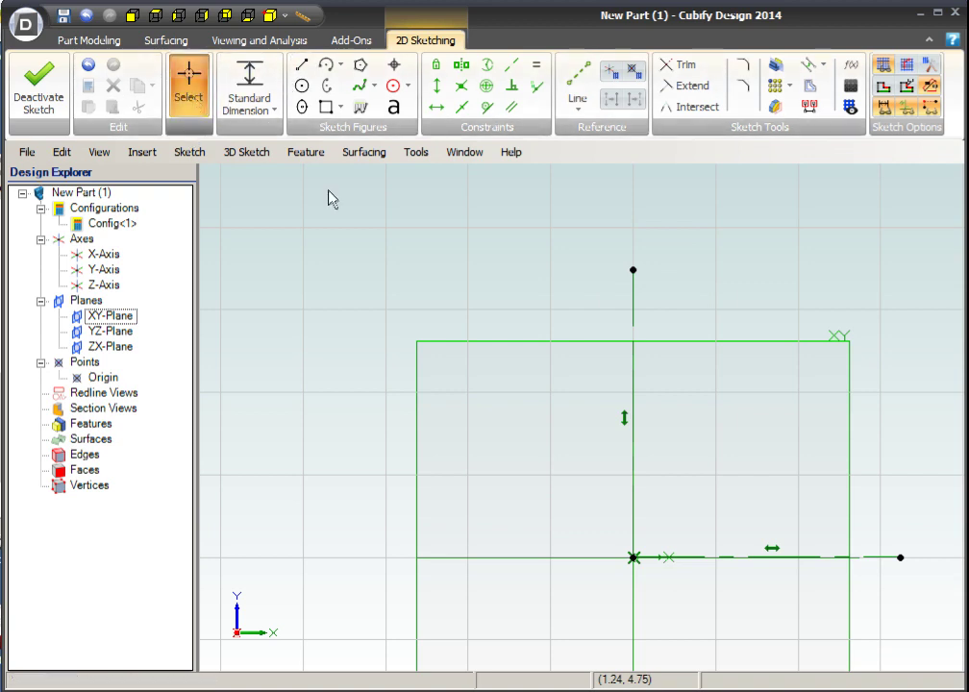
{"action": "left_click", "coordinate": [633, 269]}
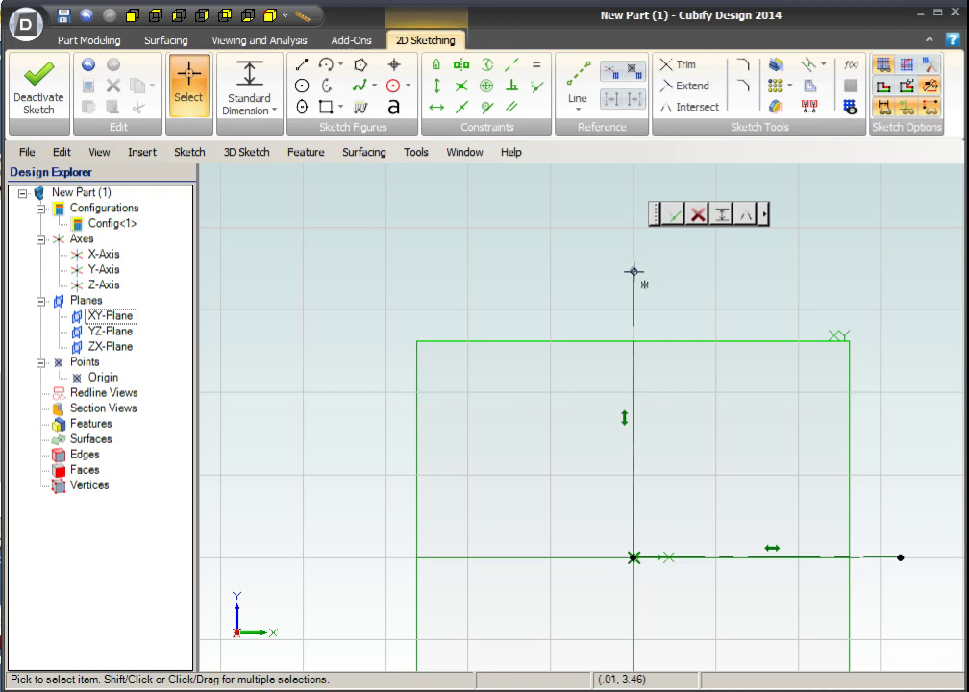
{"action": "left_click_drag", "start_coordinate": [633, 272], "coordinate": [634, 175]}
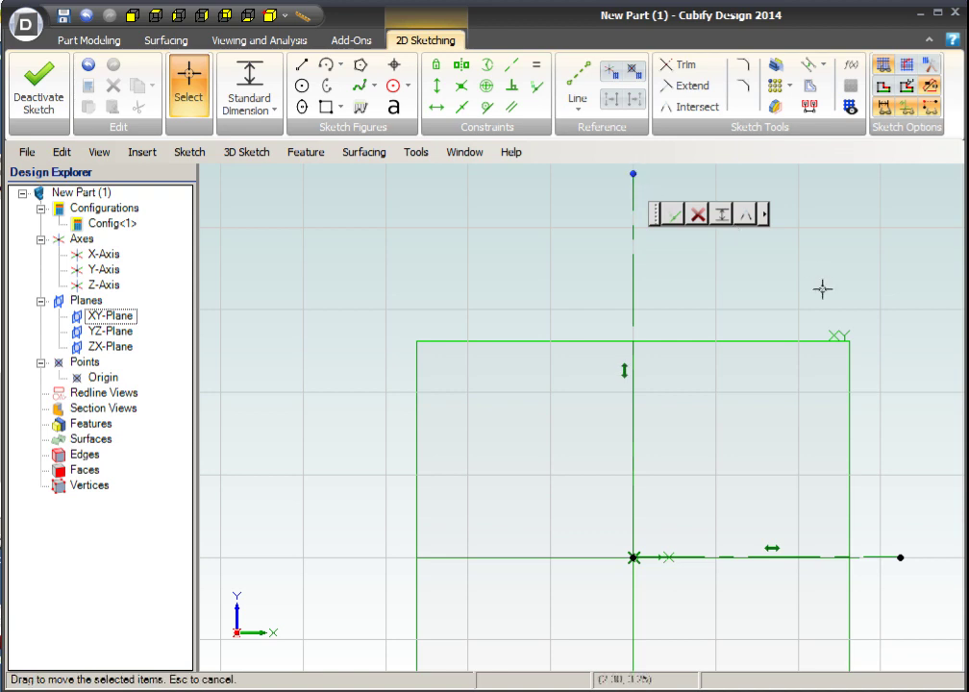
{"action": "scroll", "coordinate": [817, 281], "scroll_direction": "up", "scroll_amount": 1}
{"action": "scroll", "coordinate": [816, 278], "scroll_direction": "down", "scroll_amount": 2}
{"action": "scroll", "coordinate": [804, 192], "scroll_direction": "down", "scroll_amount": 1}
{"action": "scroll", "coordinate": [801, 190], "scroll_direction": "down", "scroll_amount": 1}
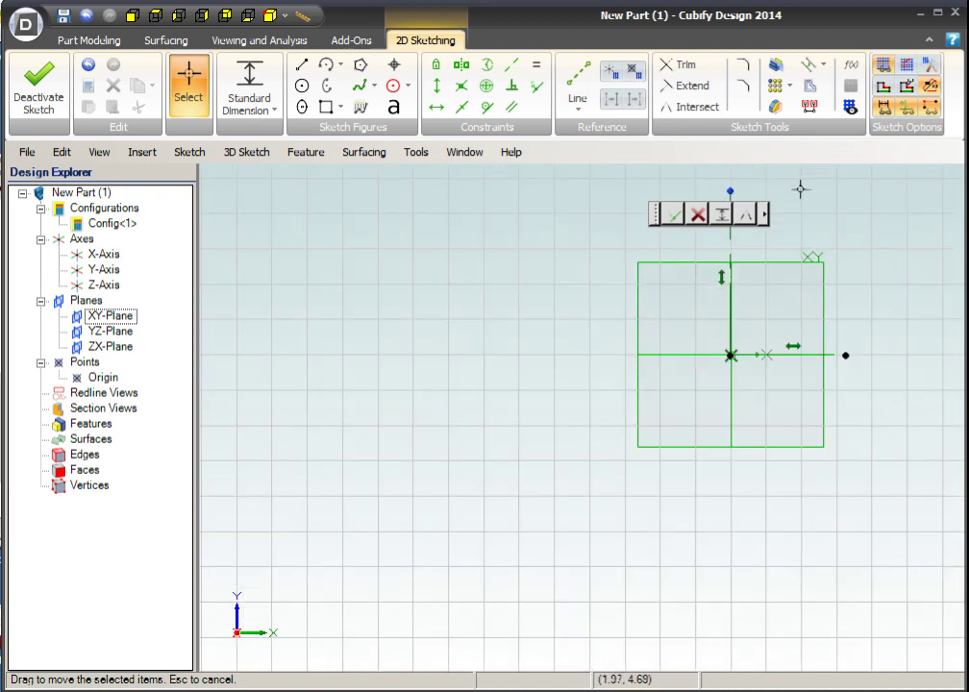
{"action": "scroll", "coordinate": [770, 170], "scroll_direction": "up", "scroll_amount": 1}
{"action": "scroll", "coordinate": [758, 172], "scroll_direction": "up", "scroll_amount": 2}
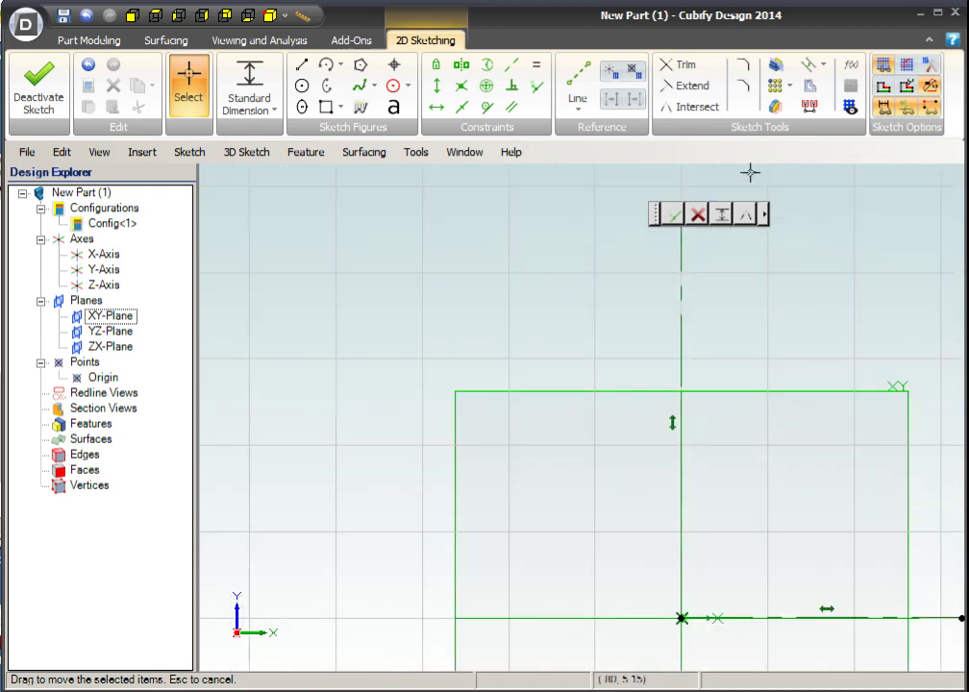
{"action": "scroll", "coordinate": [749, 173], "scroll_direction": "up", "scroll_amount": 2}
{"action": "left_click_drag", "start_coordinate": [648, 236], "coordinate": [647, 170]}
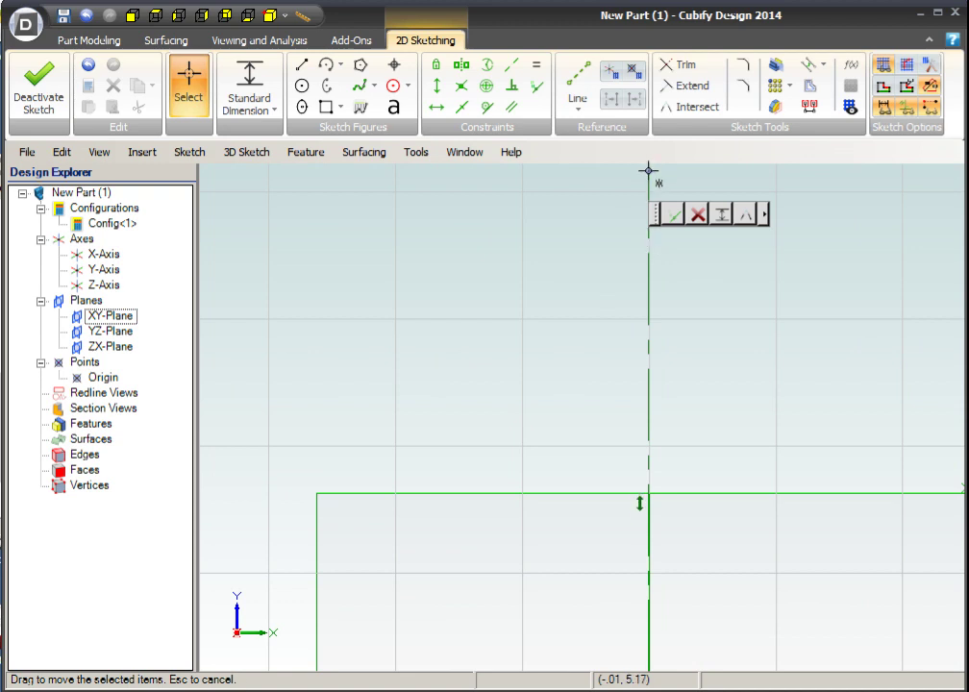
{"action": "scroll", "coordinate": [734, 344], "scroll_direction": "down", "scroll_amount": 3}
{"action": "scroll", "coordinate": [736, 346], "scroll_direction": "down", "scroll_amount": 3}
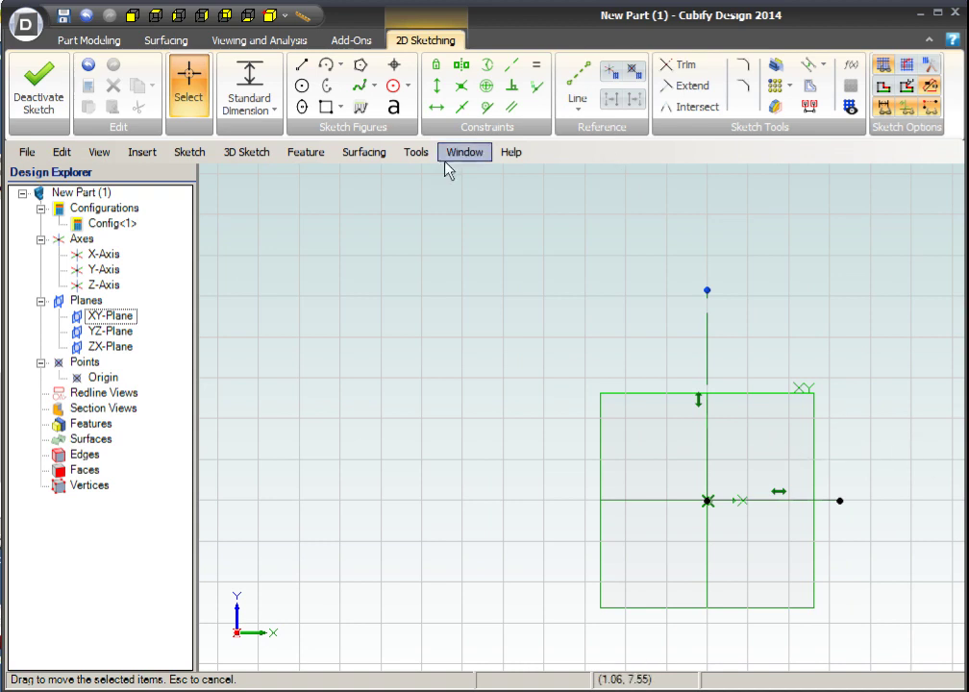
{"action": "scroll", "coordinate": [930, 642], "scroll_direction": "up", "scroll_amount": 2}
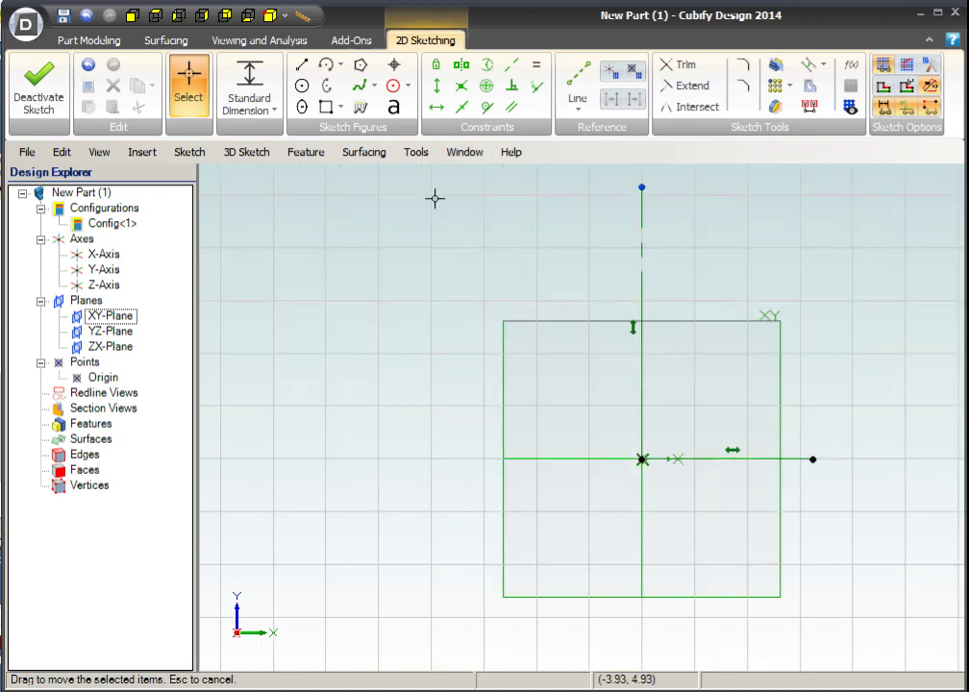
{"action": "left_click", "coordinate": [301, 65]}
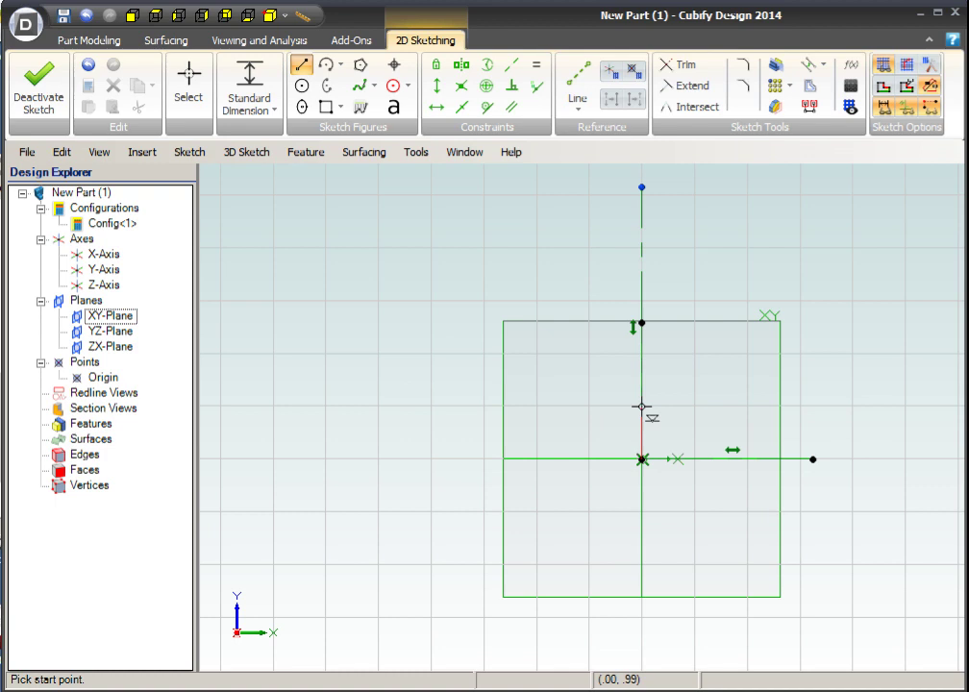
- Draw the stepped profile: 1-inch base edge, short step, tall edge, raised rim, slanted top back to the axis
{"action": "left_click", "coordinate": [642, 406]}
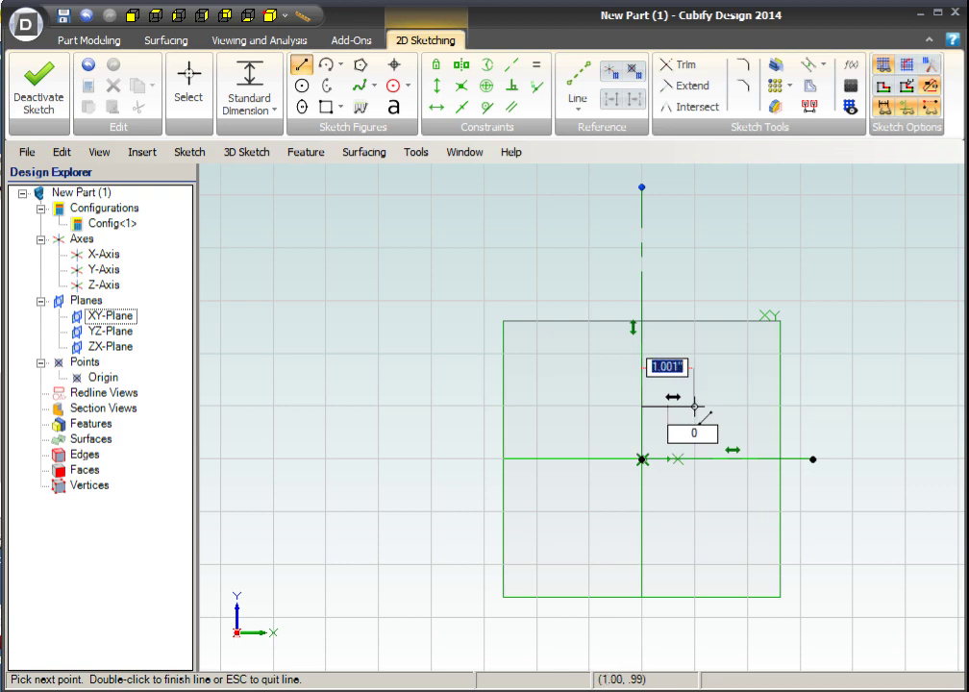
{"action": "left_click", "coordinate": [694, 407]}
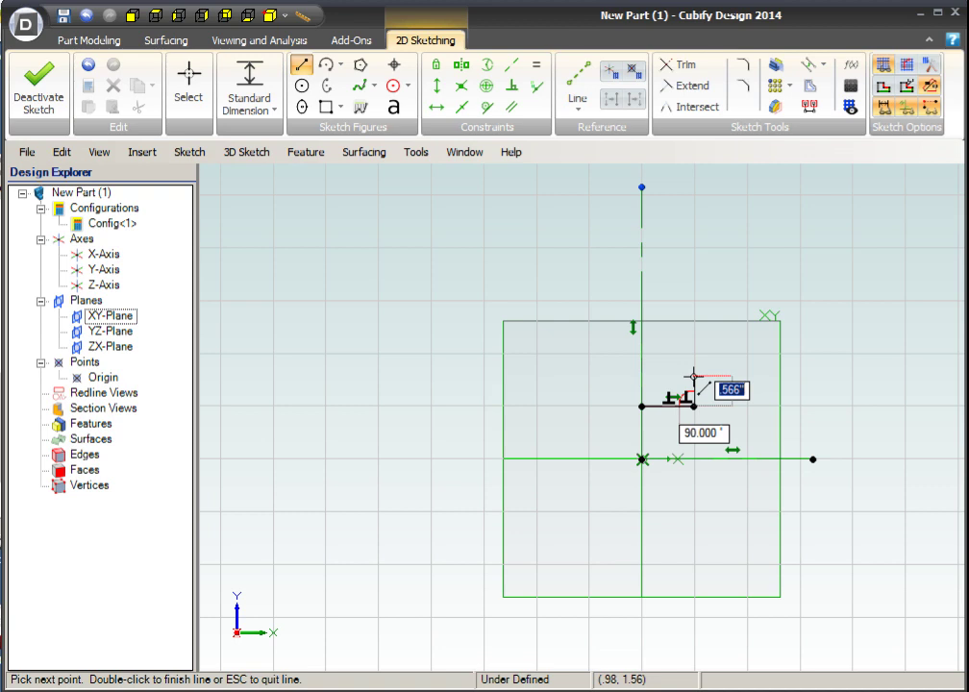
{"action": "left_click", "coordinate": [693, 376]}
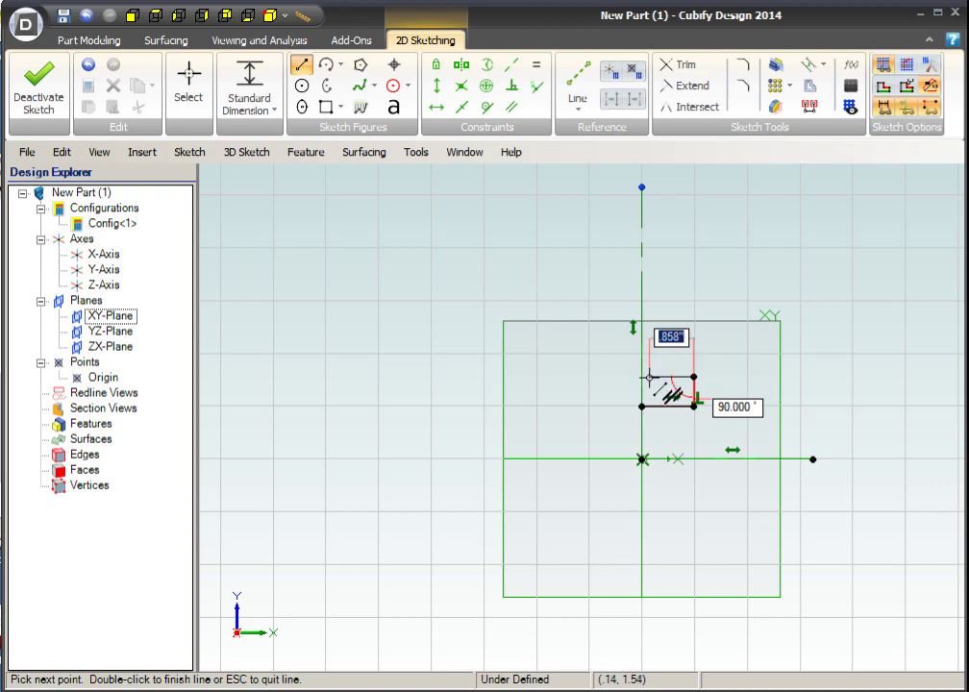
{"action": "left_click", "coordinate": [650, 377]}
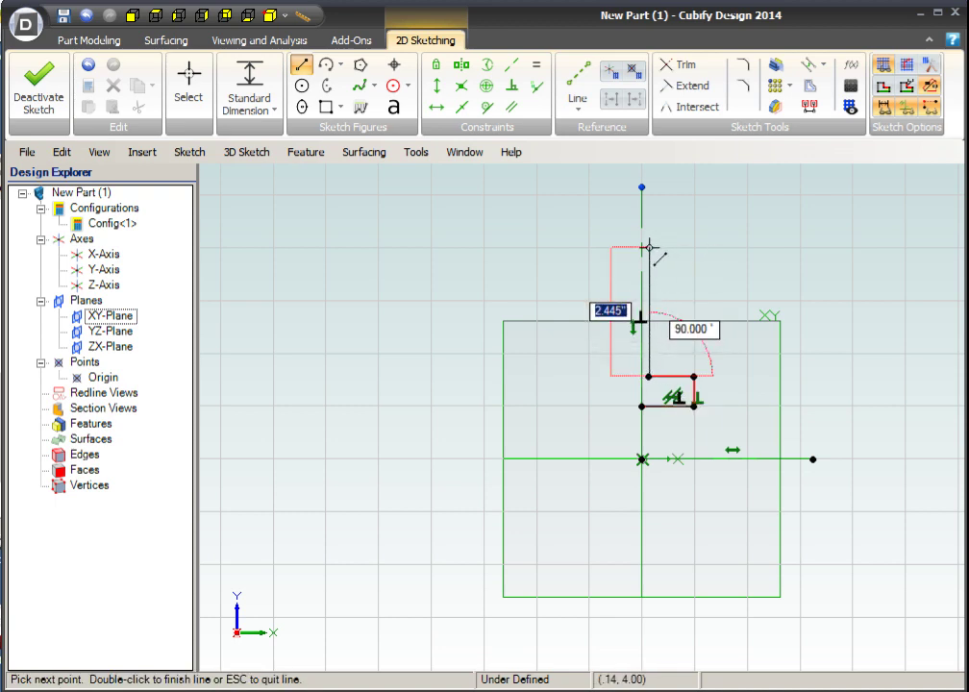
{"action": "left_click", "coordinate": [649, 247]}
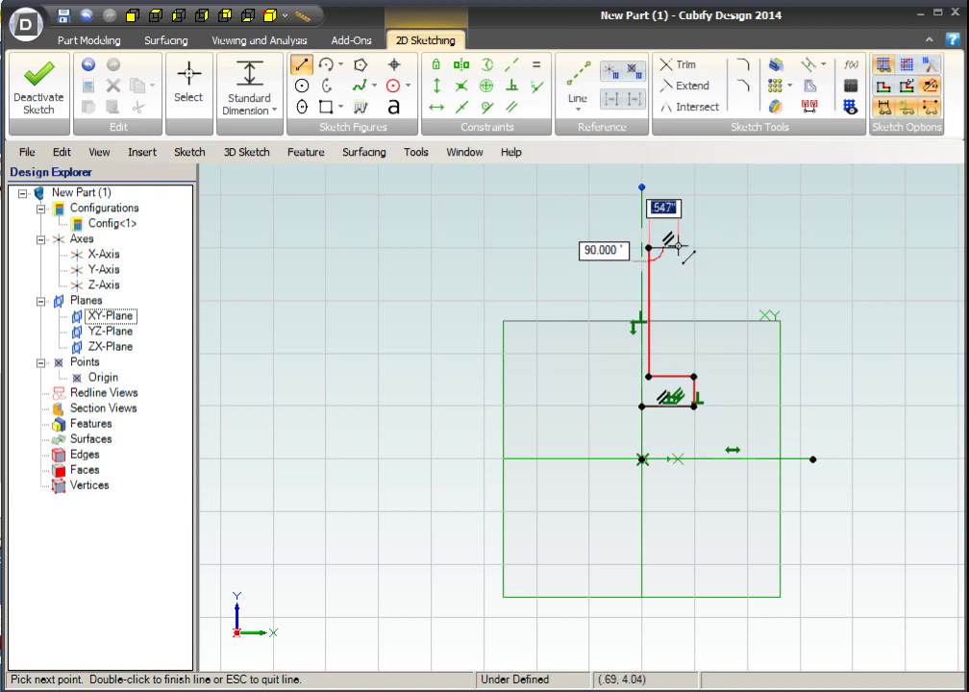
{"action": "left_click", "coordinate": [677, 248]}
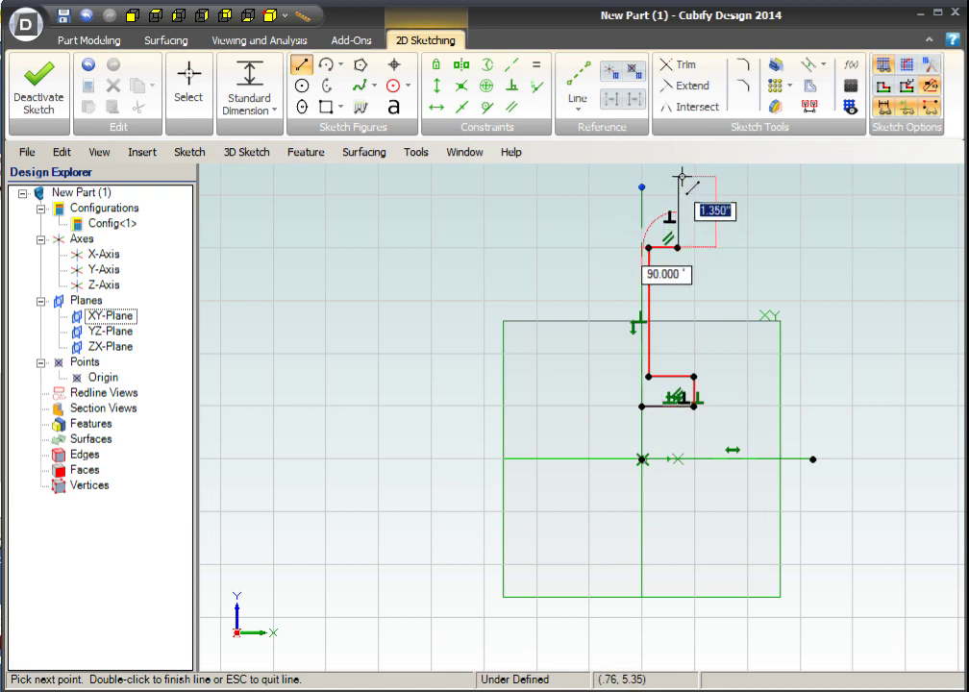
{"action": "left_click", "coordinate": [679, 175]}
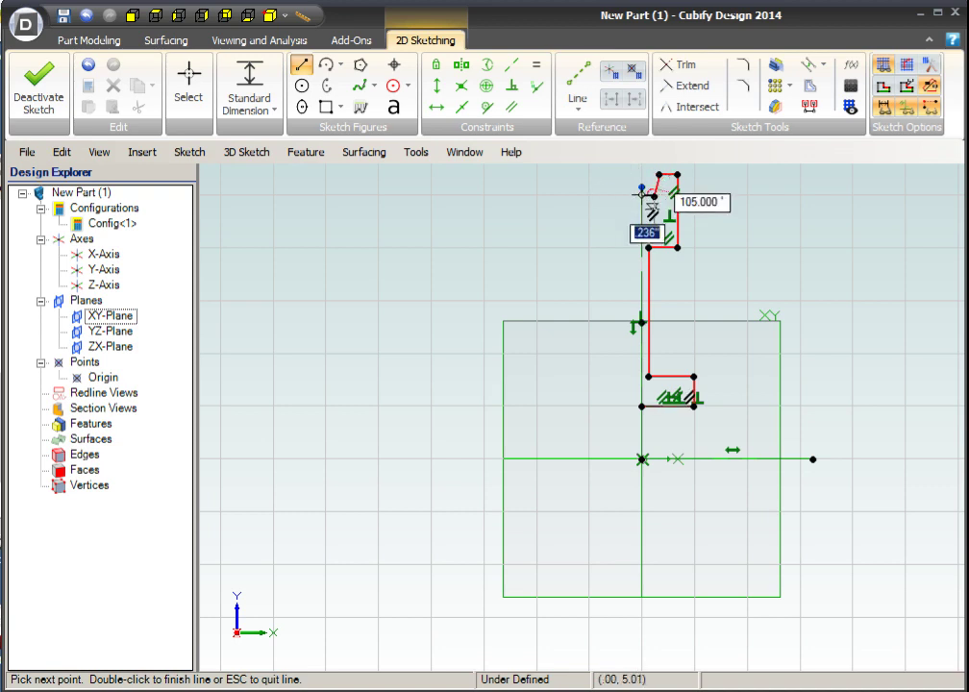
{"action": "left_click", "coordinate": [642, 194]}
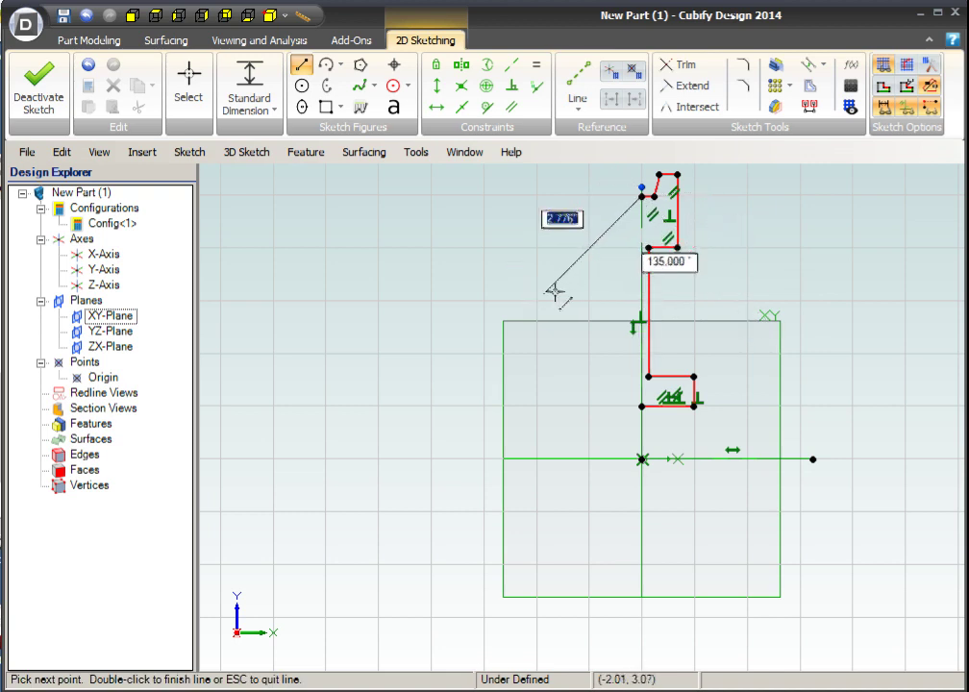
{"action": "key", "text": "Escape"}
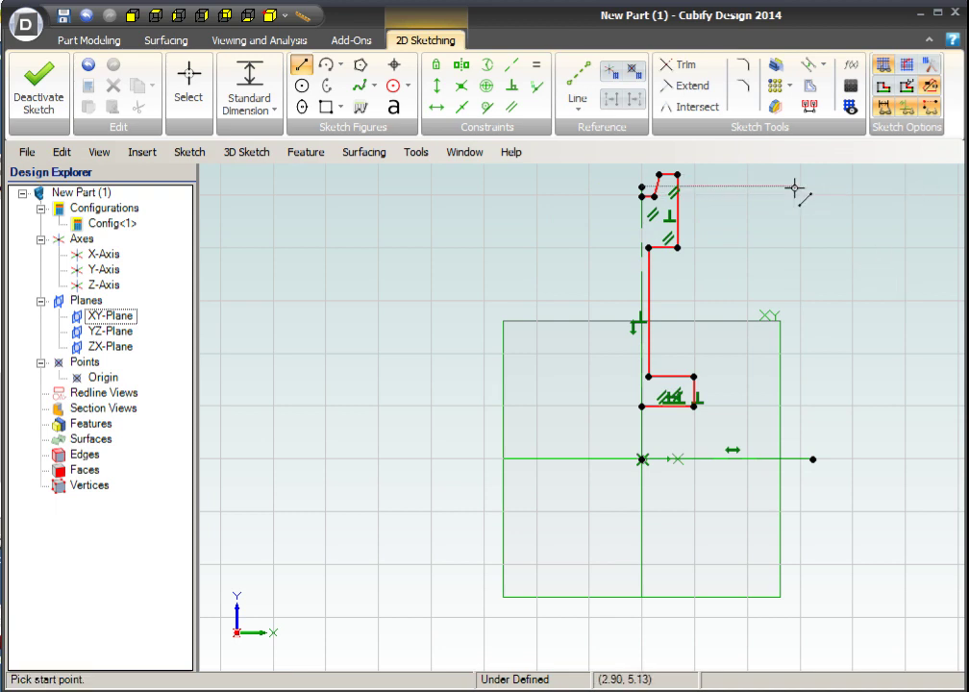
{"action": "scroll", "coordinate": [794, 191], "scroll_direction": "up", "scroll_amount": 3}
{"action": "scroll", "coordinate": [780, 173], "scroll_direction": "down", "scroll_amount": 4}
{"action": "scroll", "coordinate": [780, 173], "scroll_direction": "down", "scroll_amount": 4}
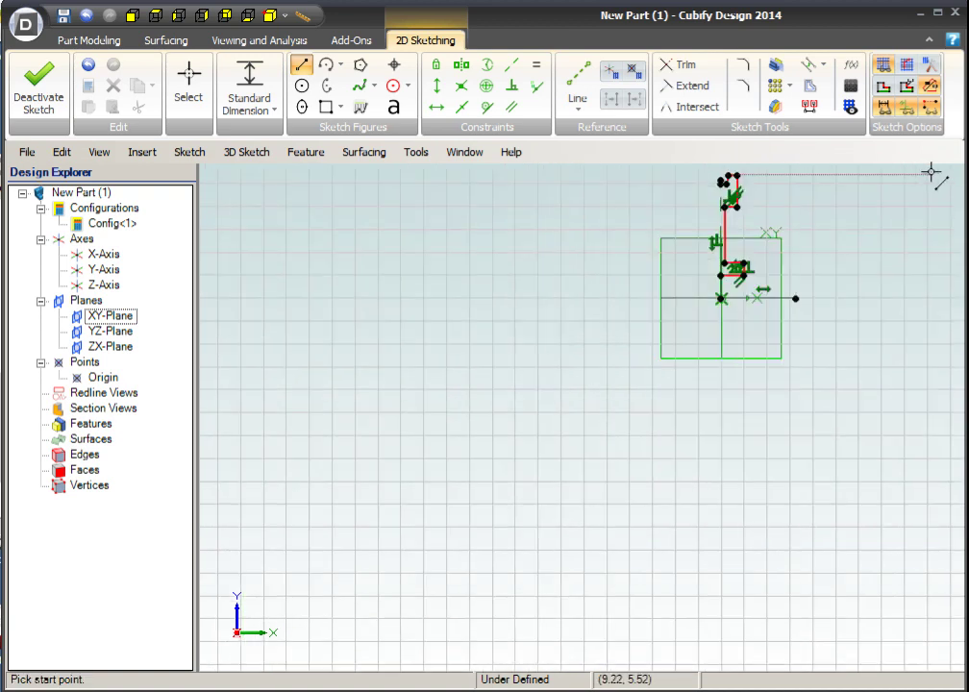
{"action": "scroll", "coordinate": [932, 171], "scroll_direction": "up", "scroll_amount": 1}
{"action": "scroll", "coordinate": [937, 269], "scroll_direction": "up", "scroll_amount": 3}
{"action": "scroll", "coordinate": [663, 188], "scroll_direction": "down", "scroll_amount": 2}
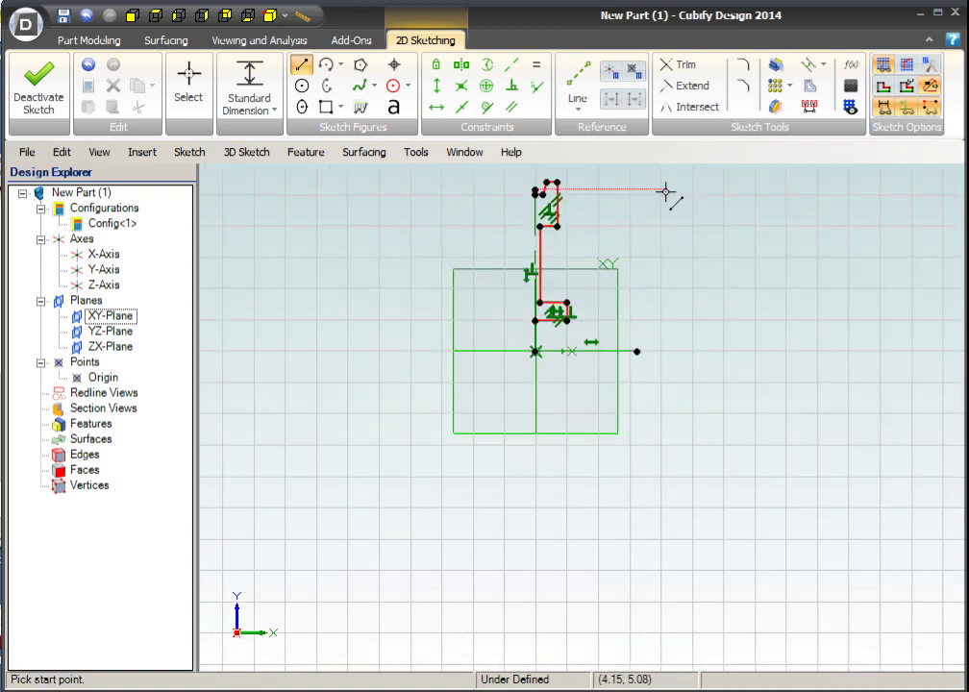
{"action": "scroll", "coordinate": [605, 473], "scroll_direction": "up", "scroll_amount": 3}
{"action": "scroll", "coordinate": [608, 469], "scroll_direction": "down", "scroll_amount": 3}
{"action": "scroll", "coordinate": [673, 373], "scroll_direction": "down", "scroll_amount": 3}
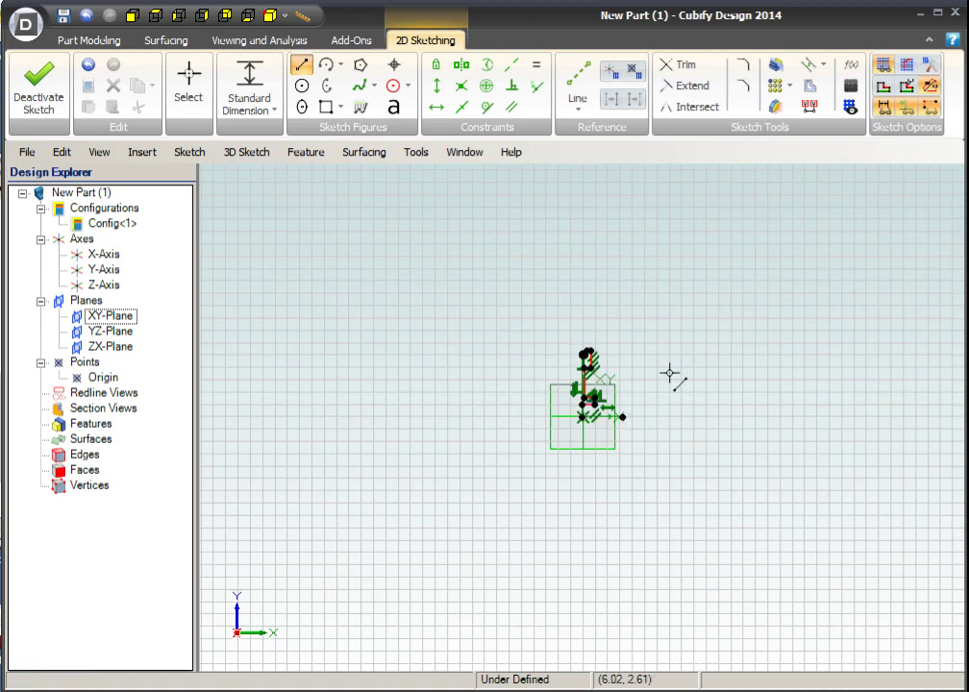
{"action": "scroll", "coordinate": [641, 384], "scroll_direction": "up", "scroll_amount": 3}
{"action": "scroll", "coordinate": [636, 389], "scroll_direction": "up", "scroll_amount": 1}
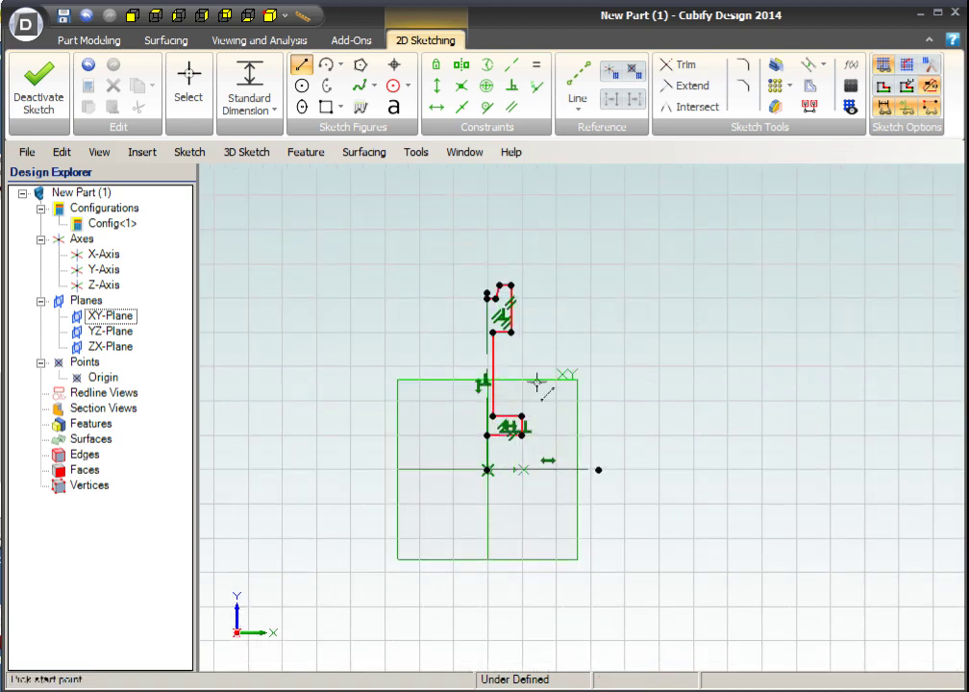
{"action": "scroll", "coordinate": [499, 394], "scroll_direction": "up", "scroll_amount": 1}
{"action": "scroll", "coordinate": [480, 398], "scroll_direction": "up", "scroll_amount": 3}
{"action": "scroll", "coordinate": [493, 409], "scroll_direction": "down", "scroll_amount": 1}
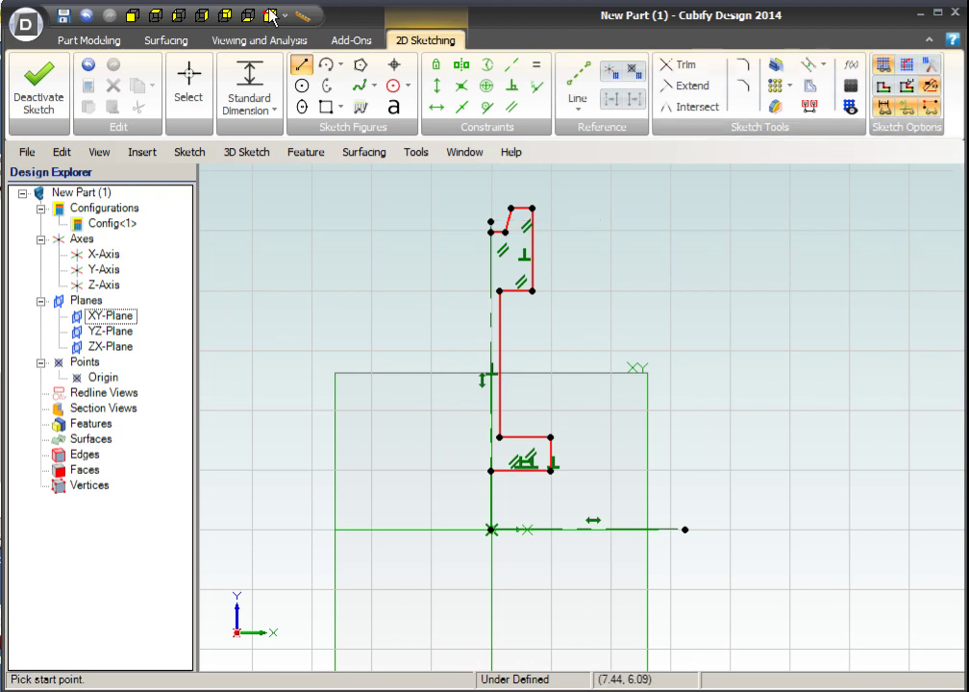
{"action": "left_click", "coordinate": [259, 83]}
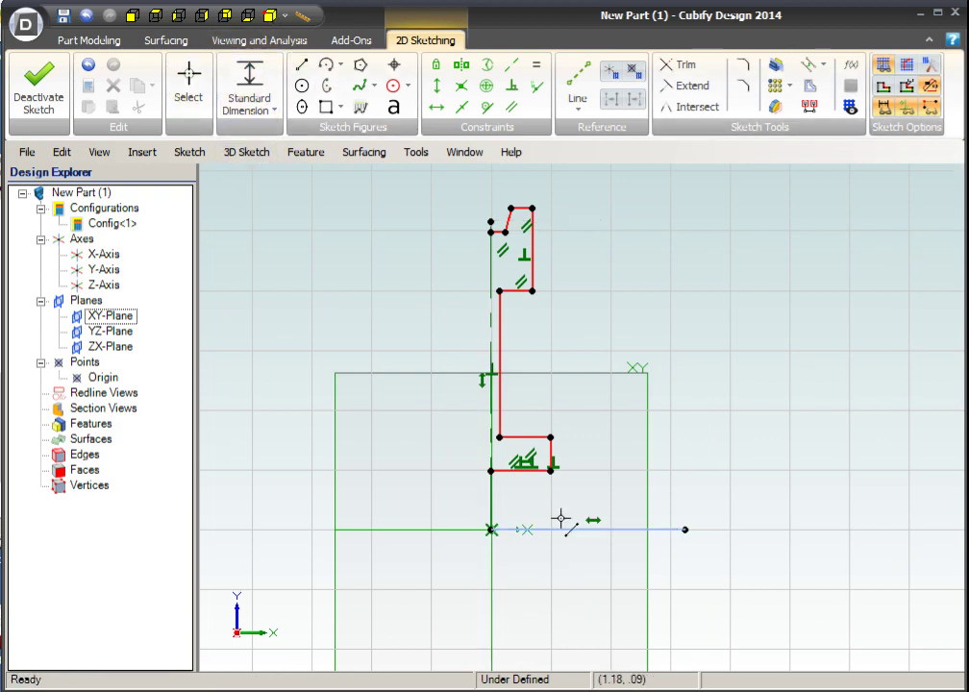
- Dimension the hub's bottom edge .5 above the horizontal centre line
{"action": "left_click", "coordinate": [524, 471]}
{"action": "left_click", "coordinate": [529, 529]}
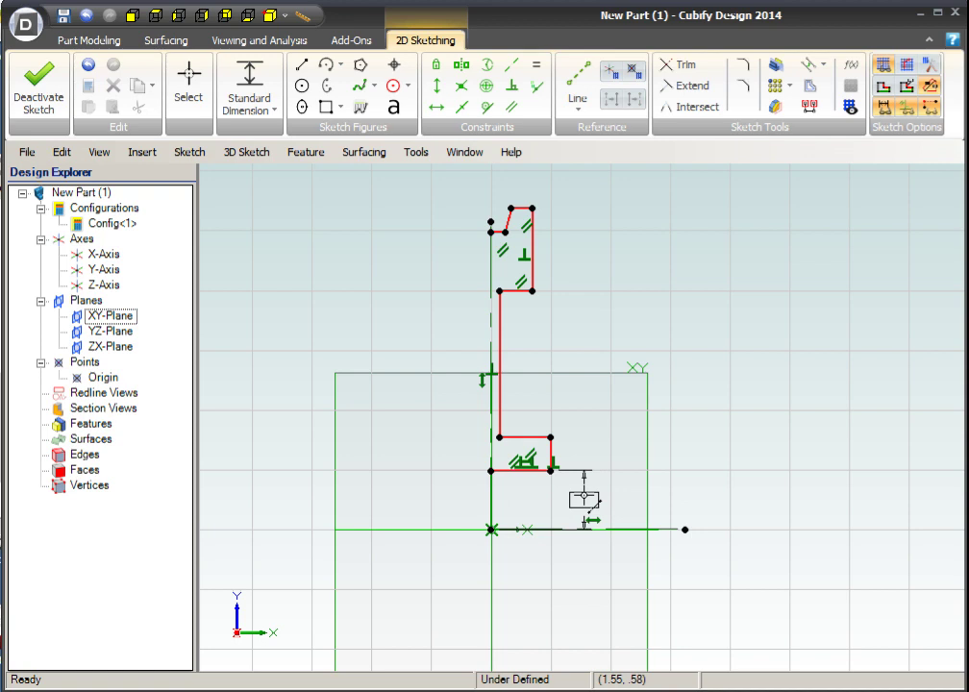
{"action": "left_click", "coordinate": [583, 495]}
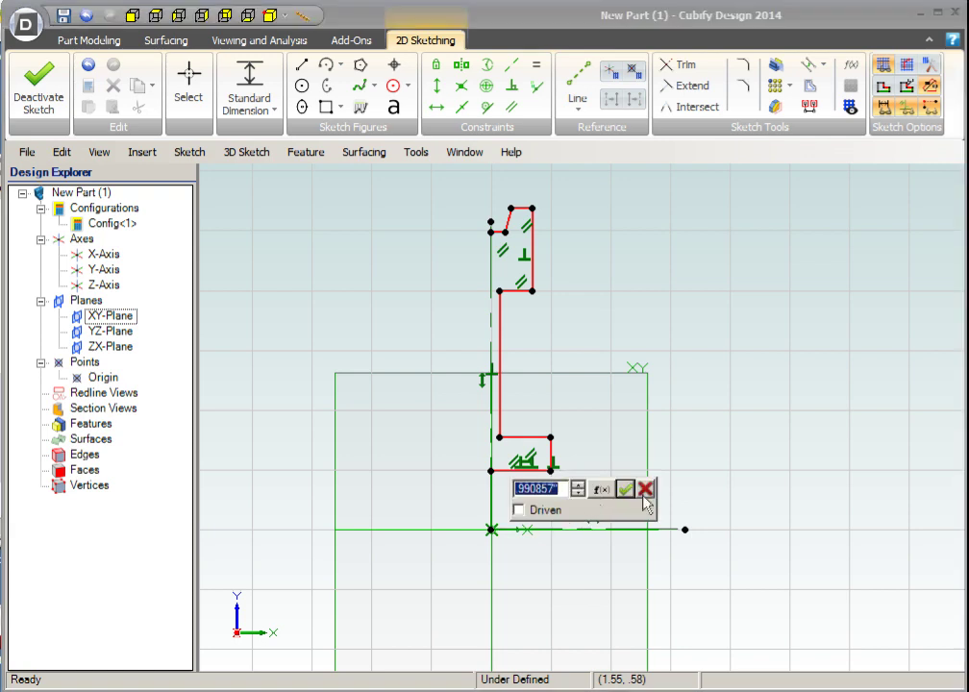
{"action": "key", "text": "BackSpace"}
{"action": "type", "text": "."}
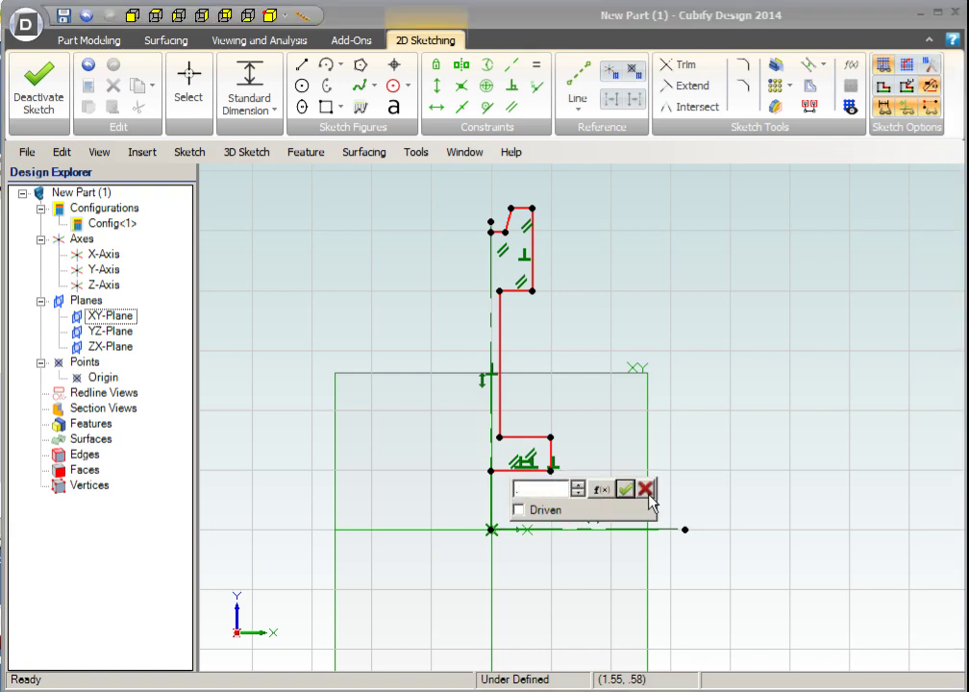
{"action": "type", "text": "5"}
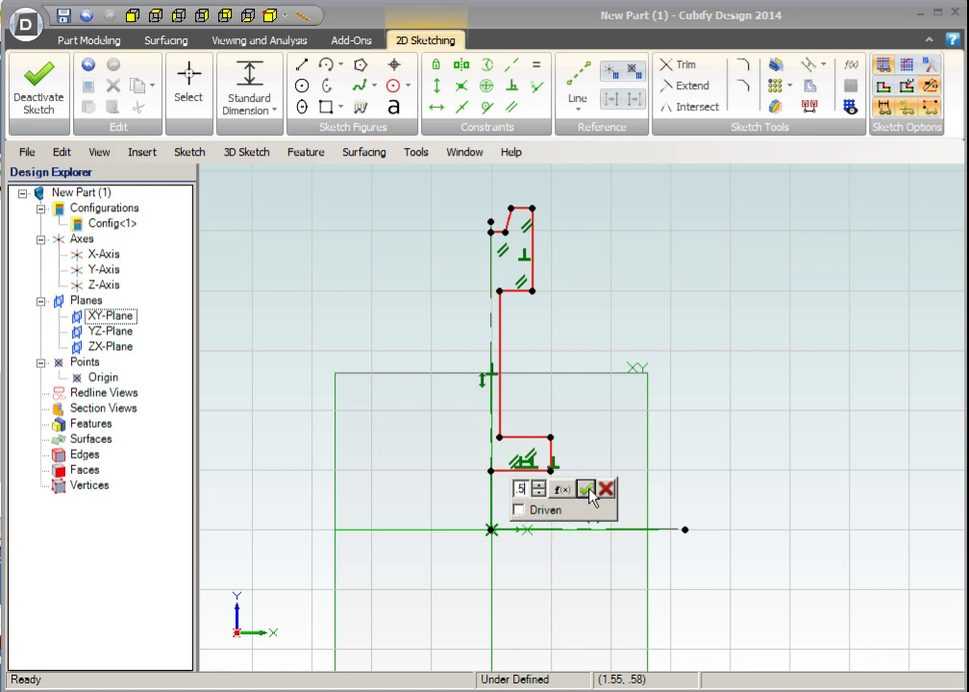
{"action": "key", "text": "Return"}
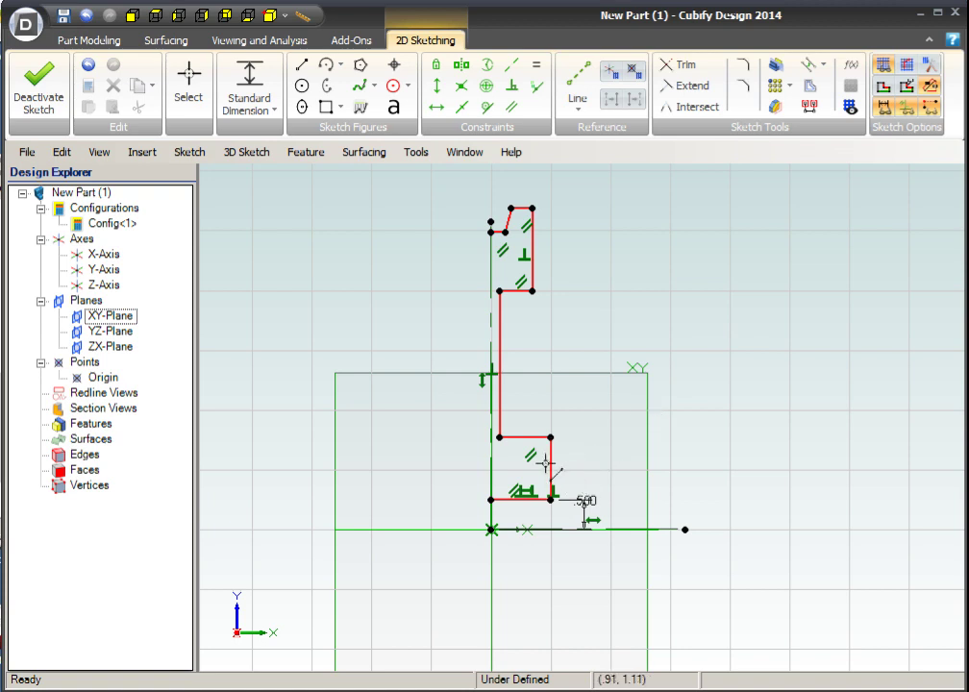
{"action": "left_click", "coordinate": [550, 466]}
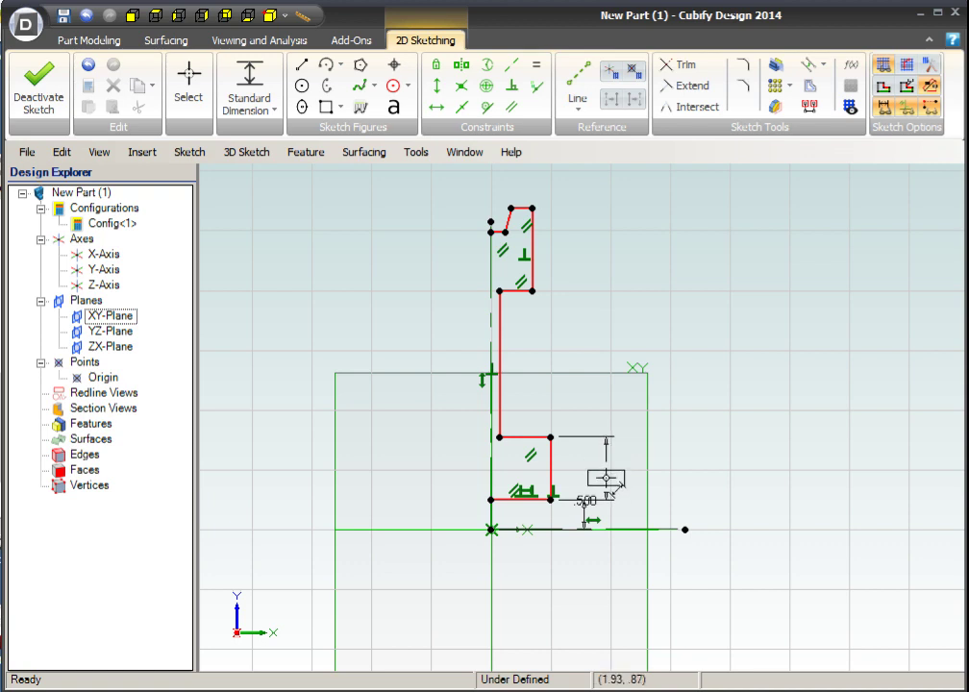
- Set the hub step's right edge height to .875, worked out with Windows Calculator
{"action": "left_click", "coordinate": [606, 477]}
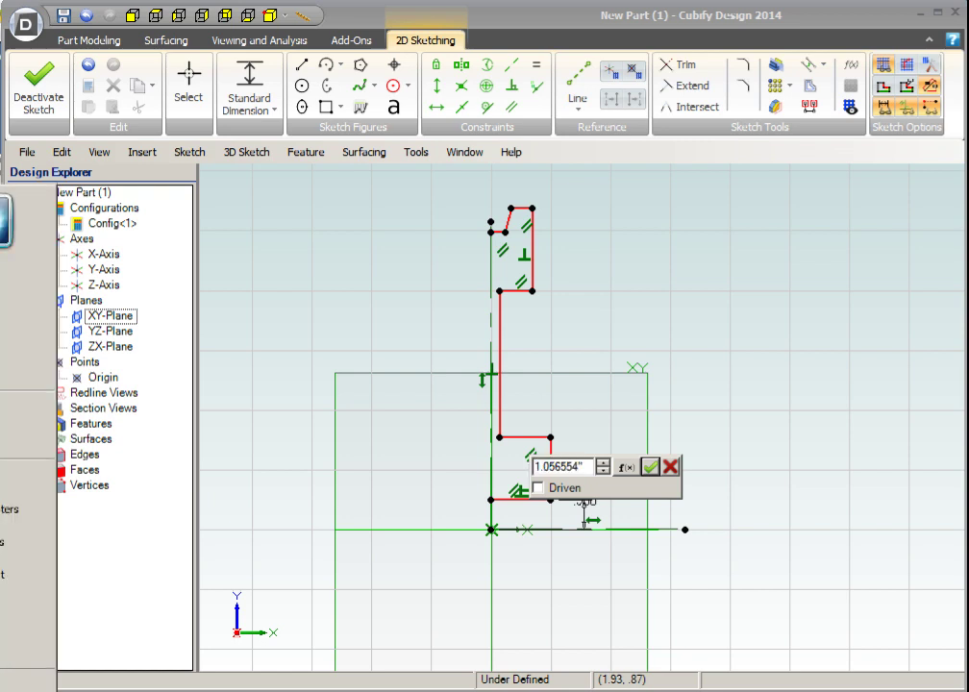
{"action": "key", "text": "Return"}
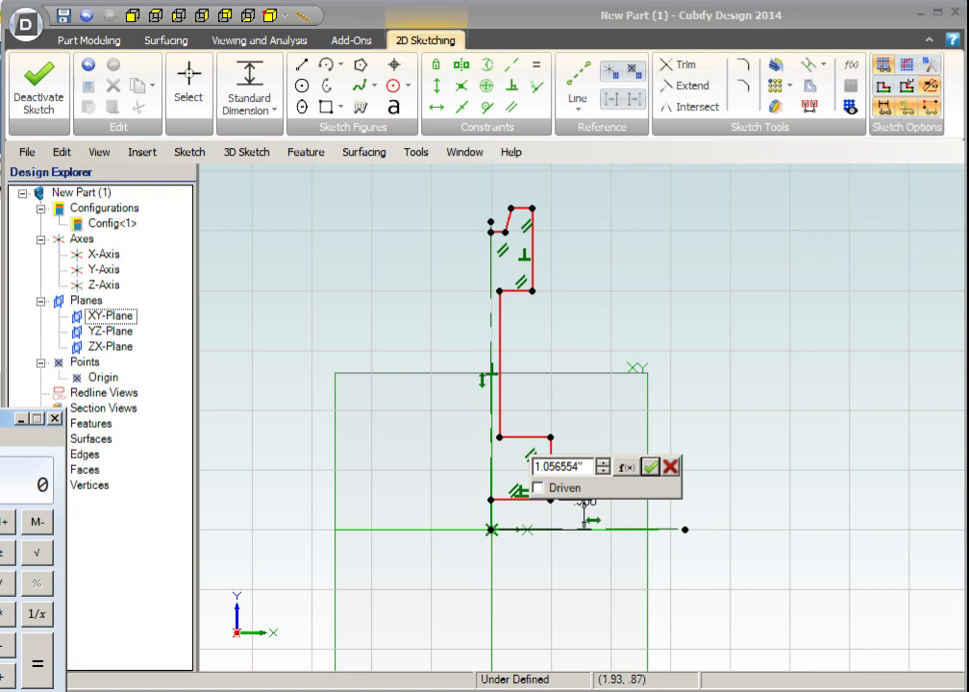
{"action": "type", "text": "1.7"}
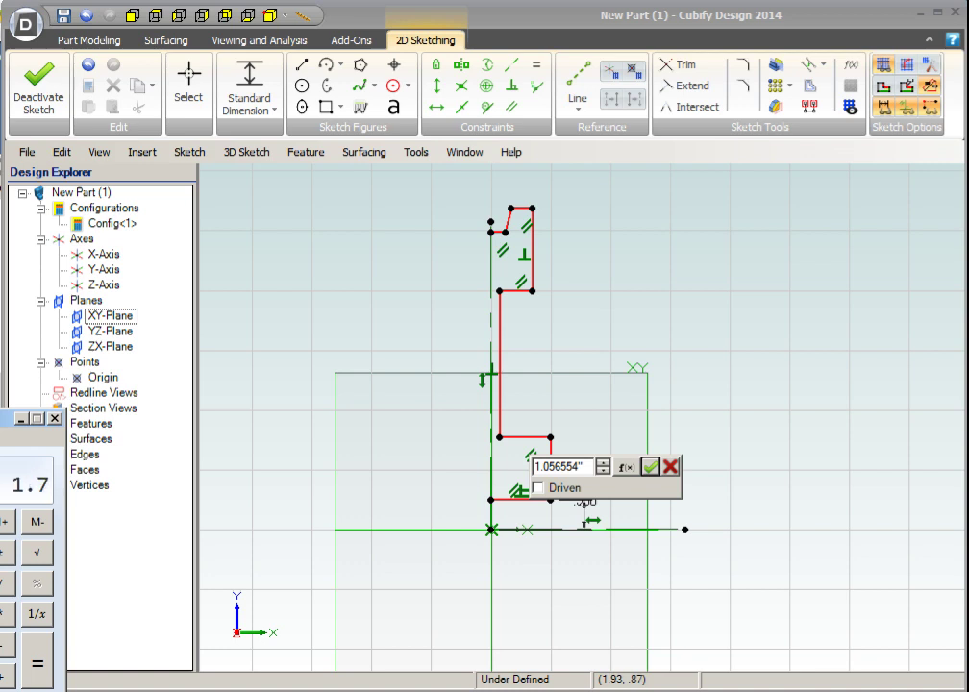
{"action": "type", "text": "5"}
{"action": "type", "text": "2"}
{"action": "left_click", "coordinate": [43, 660]}
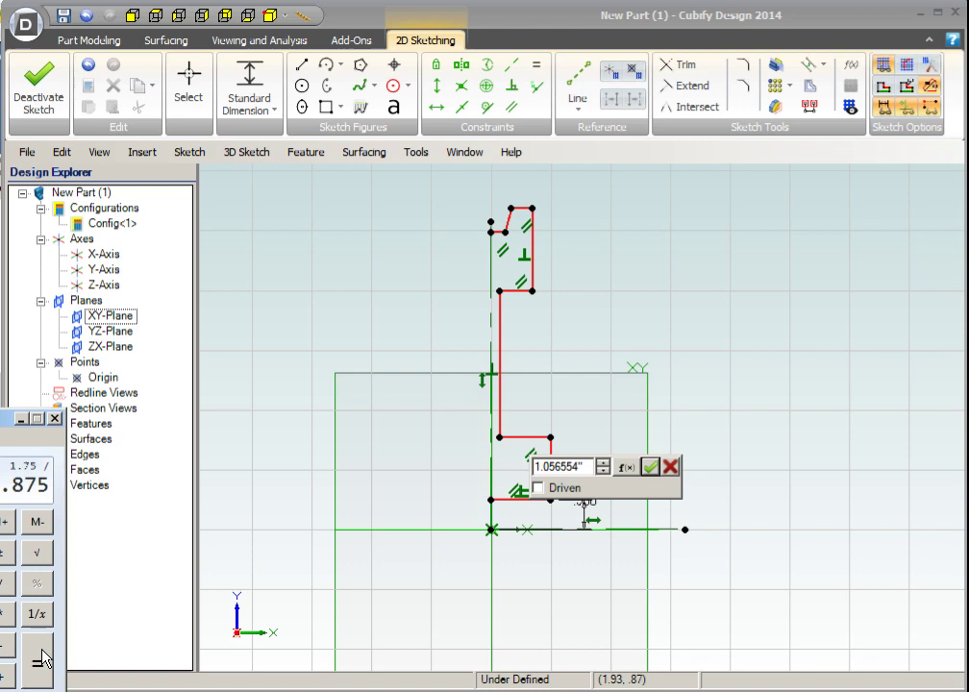
{"action": "left_click", "coordinate": [21, 419]}
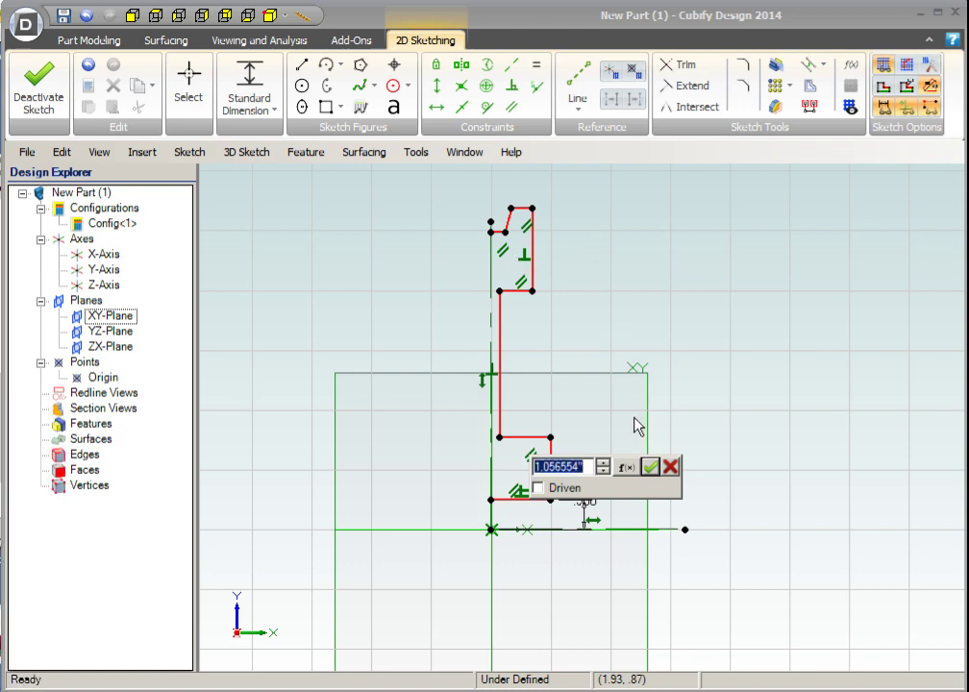
{"action": "key", "text": "BackSpace"}
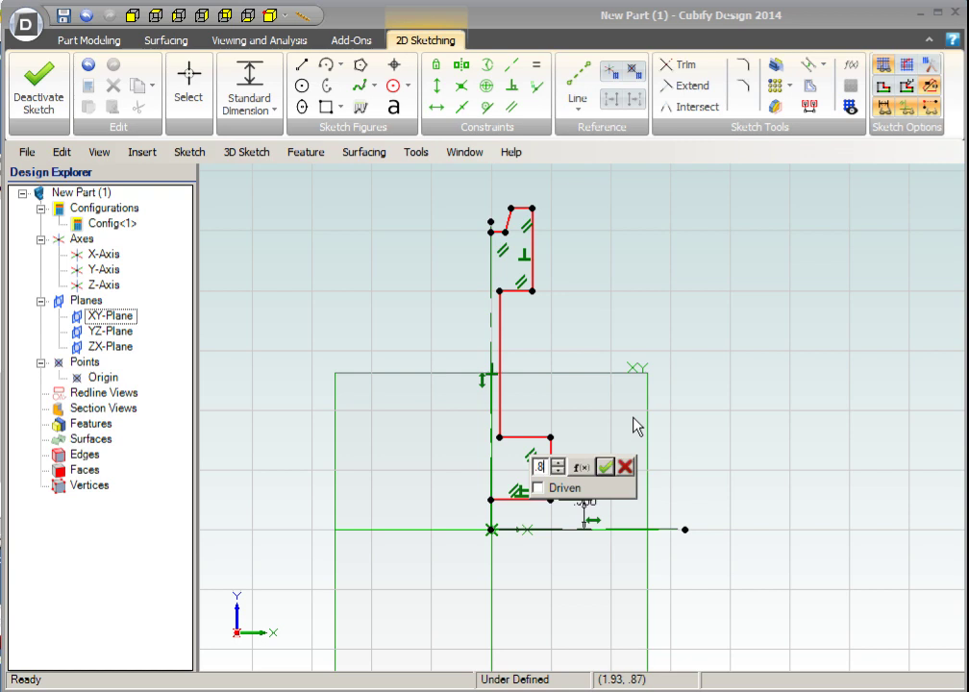
{"action": "type", "text": ".875"}
{"action": "left_click", "coordinate": [618, 469]}
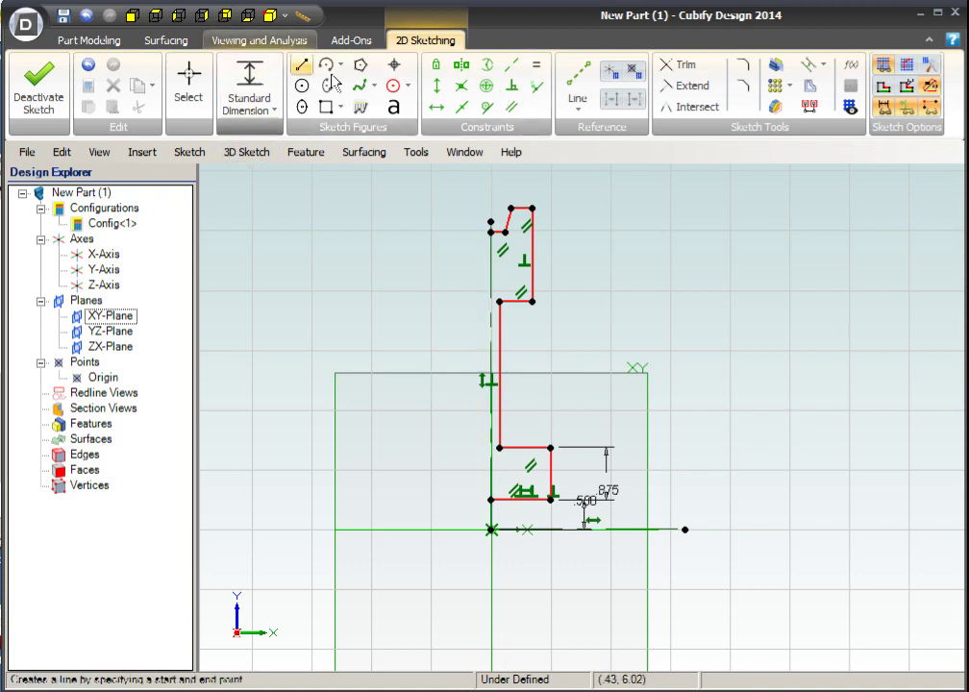
{"action": "left_click", "coordinate": [235, 96]}
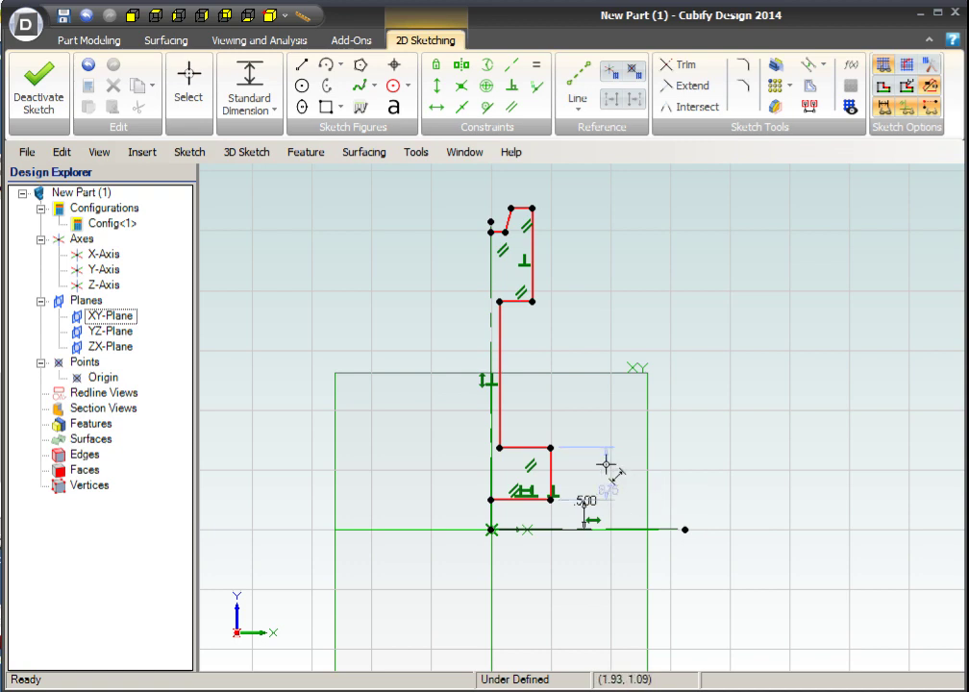
- Add a .875 dimension from the horizontal axis to the lower step's top edge
{"action": "key", "text": "Escape"}
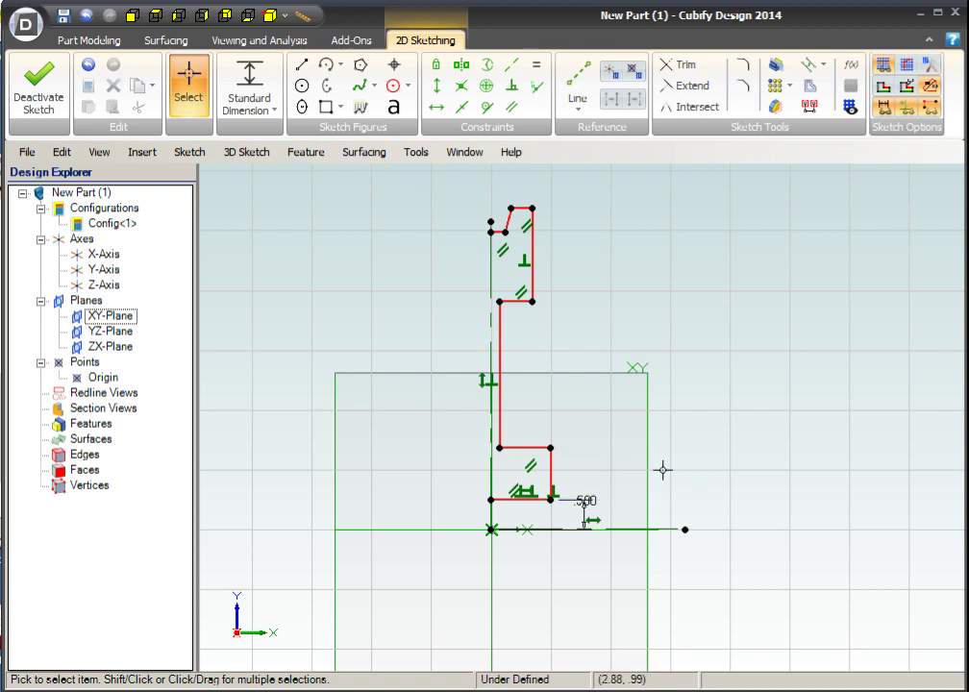
{"action": "left_click", "coordinate": [261, 77]}
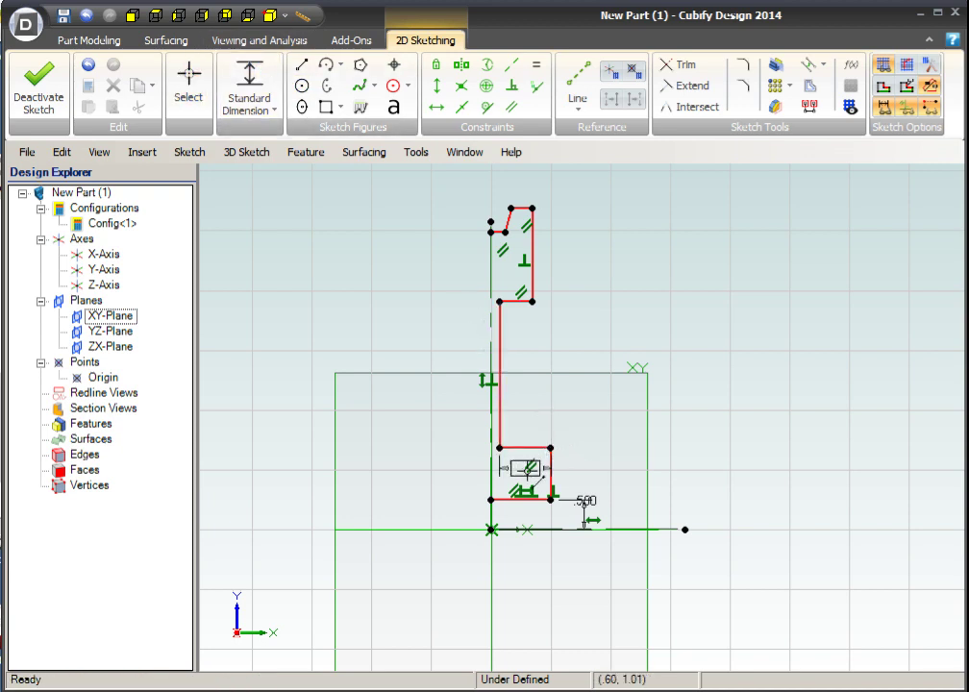
{"action": "left_click", "coordinate": [539, 527]}
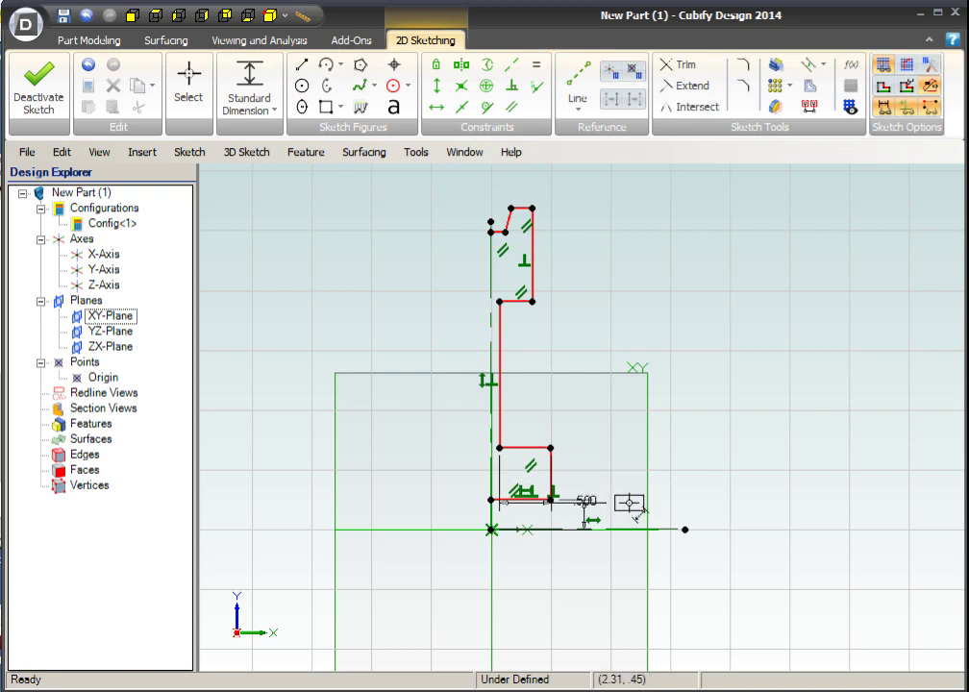
{"action": "left_click", "coordinate": [627, 529]}
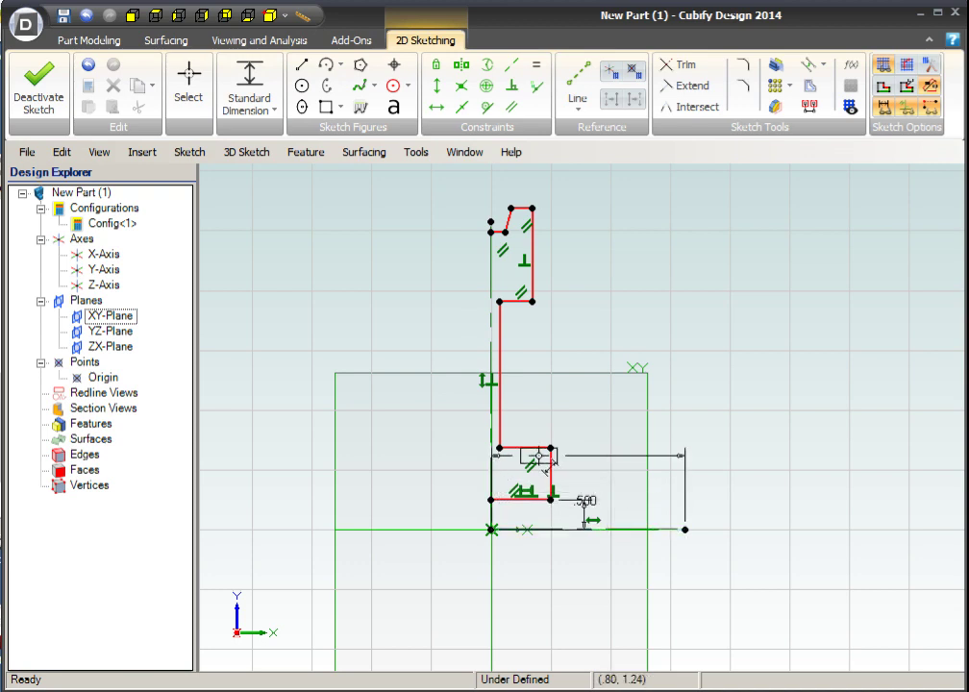
{"action": "left_click", "coordinate": [525, 448]}
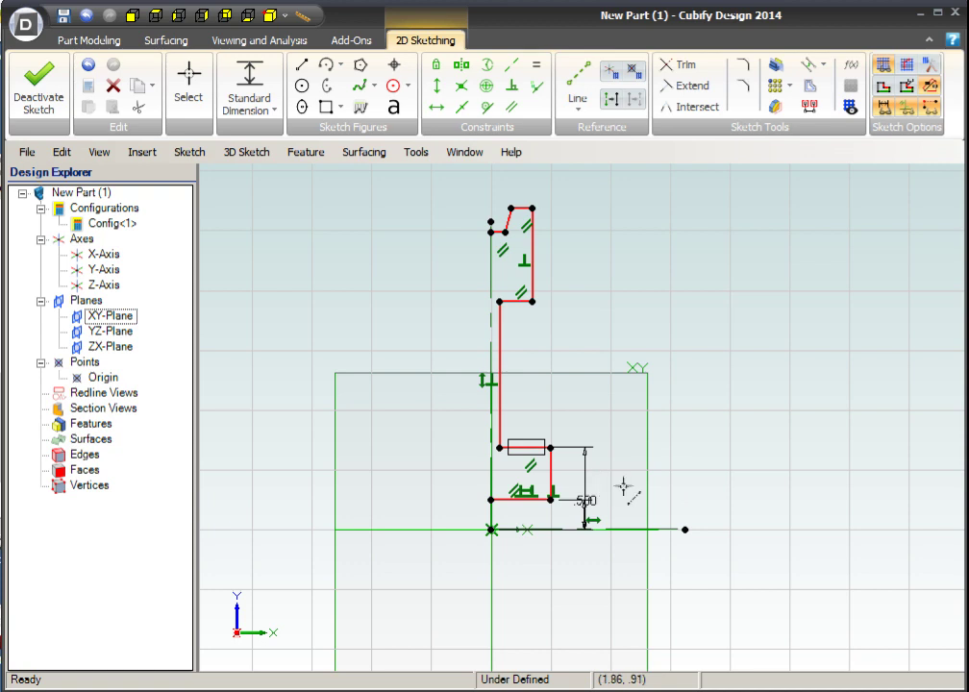
{"action": "left_click", "coordinate": [588, 482]}
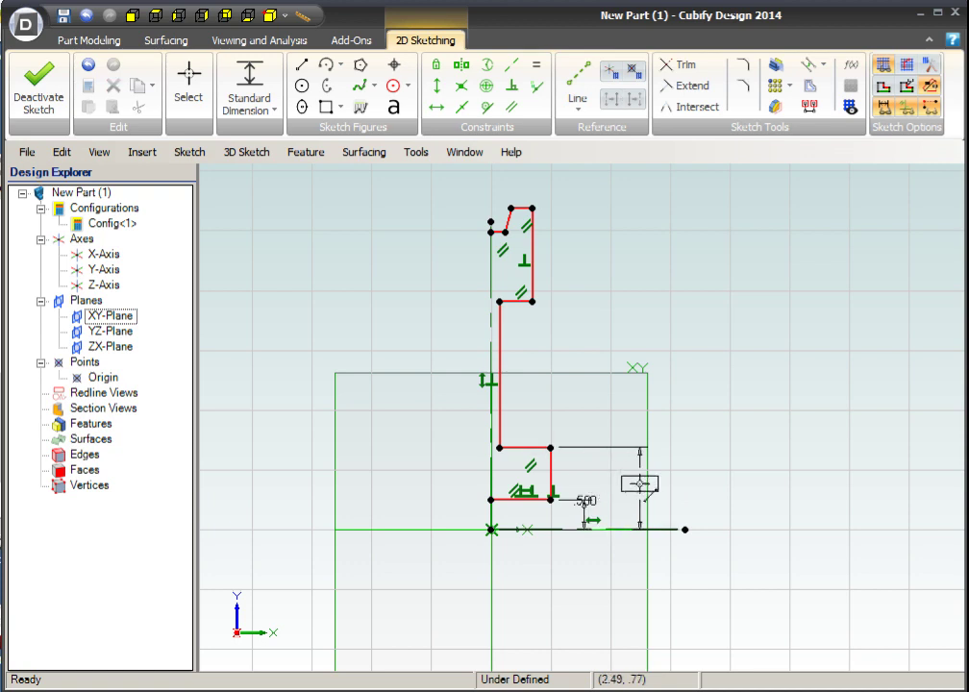
{"action": "left_click", "coordinate": [625, 483]}
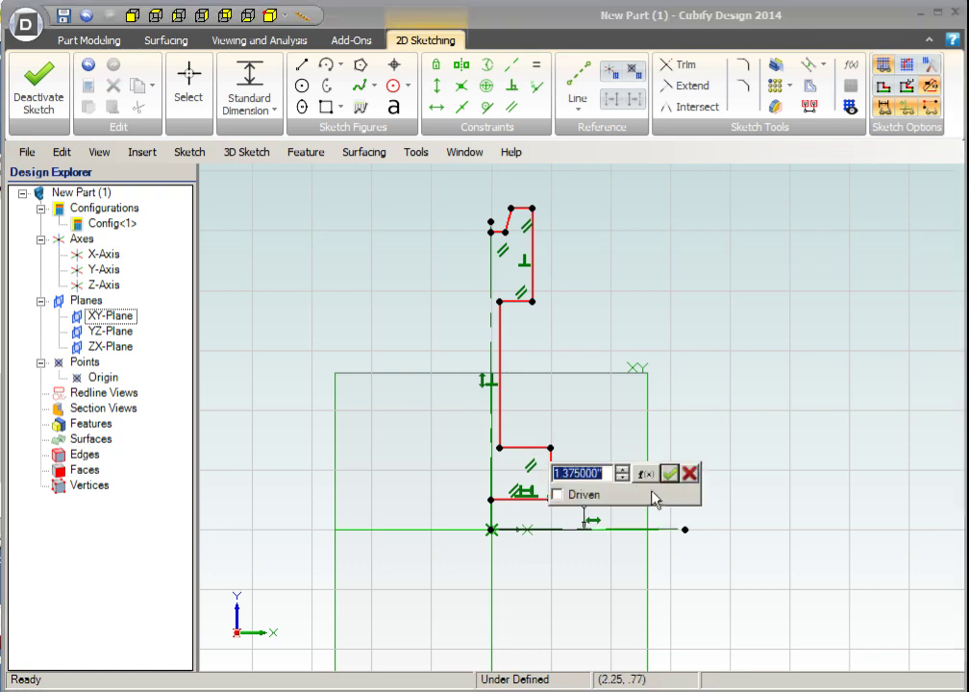
{"action": "type", "text": ".8"}
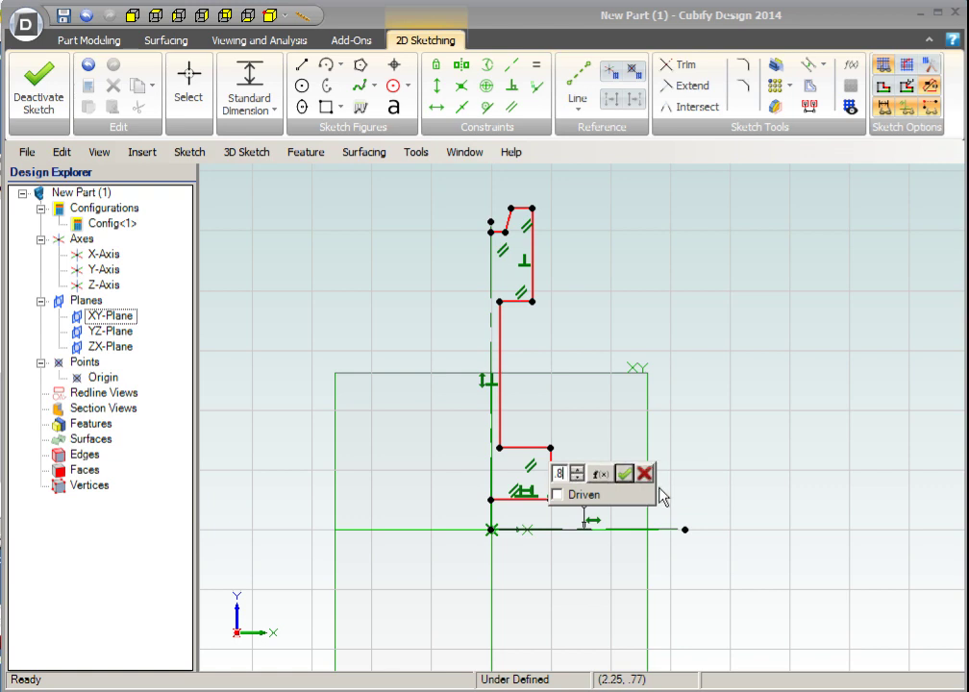
{"action": "type", "text": "75"}
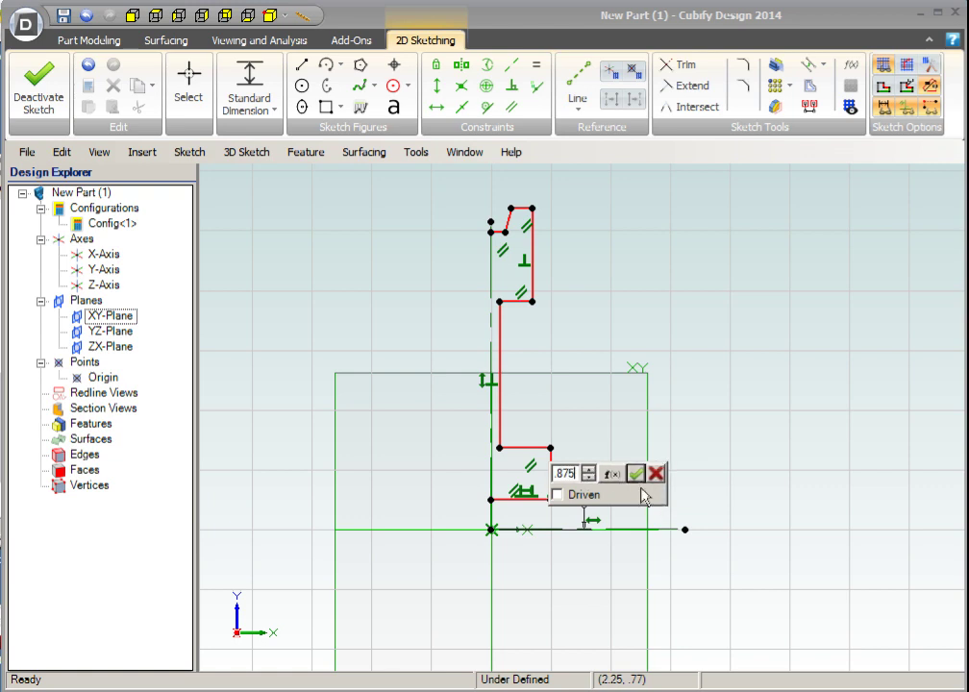
{"action": "left_click", "coordinate": [638, 476]}
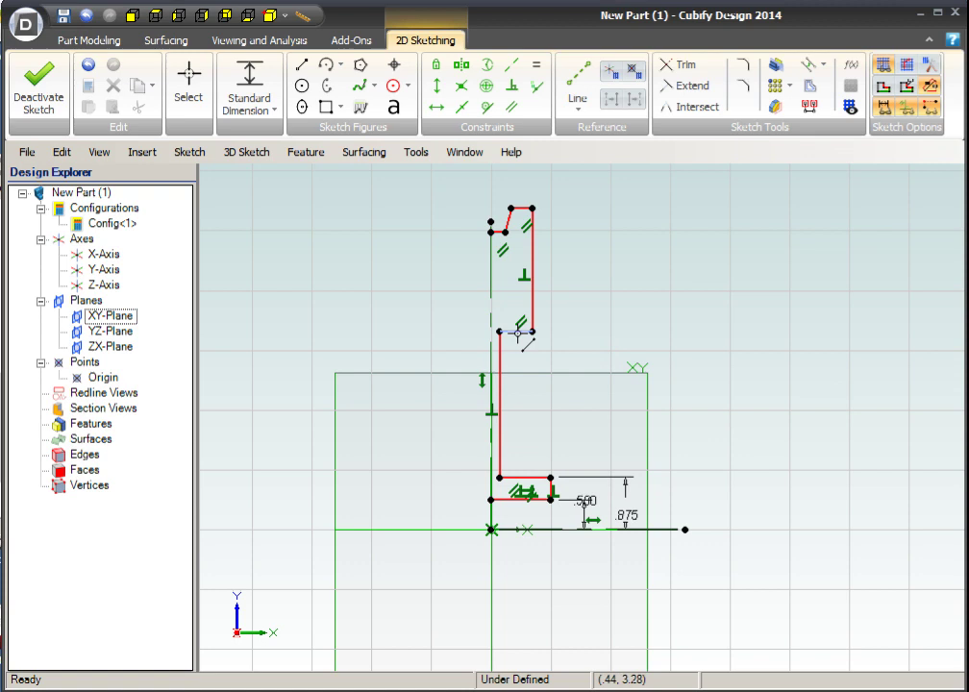
- Add vertical dimensions from the baseline: 2.5 to the rim's inner step and 3.5 to the top corner
{"action": "left_click", "coordinate": [532, 331]}
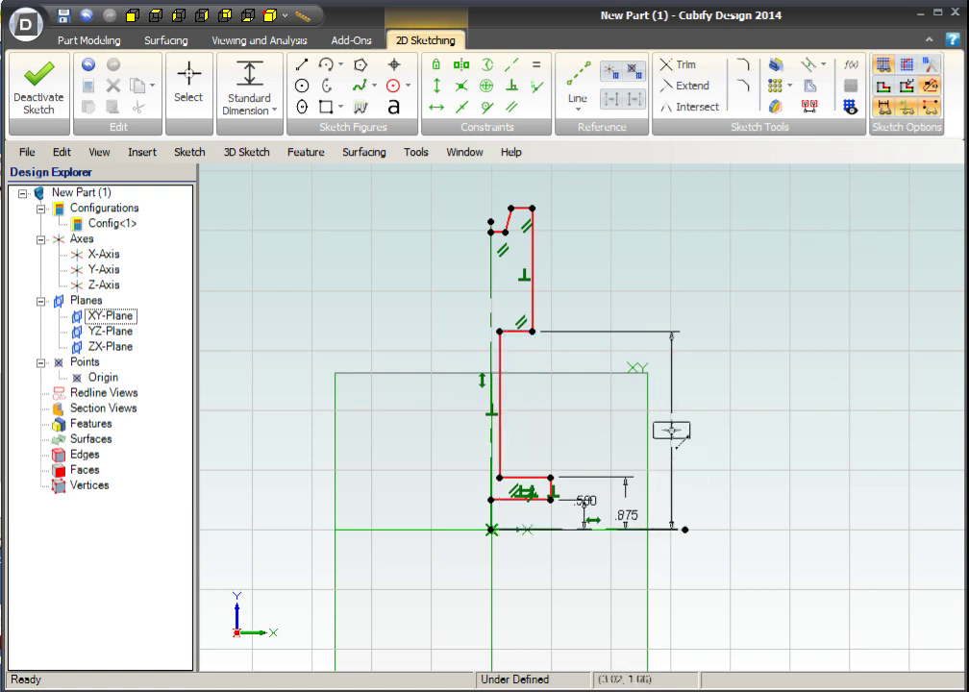
{"action": "left_click", "coordinate": [671, 431]}
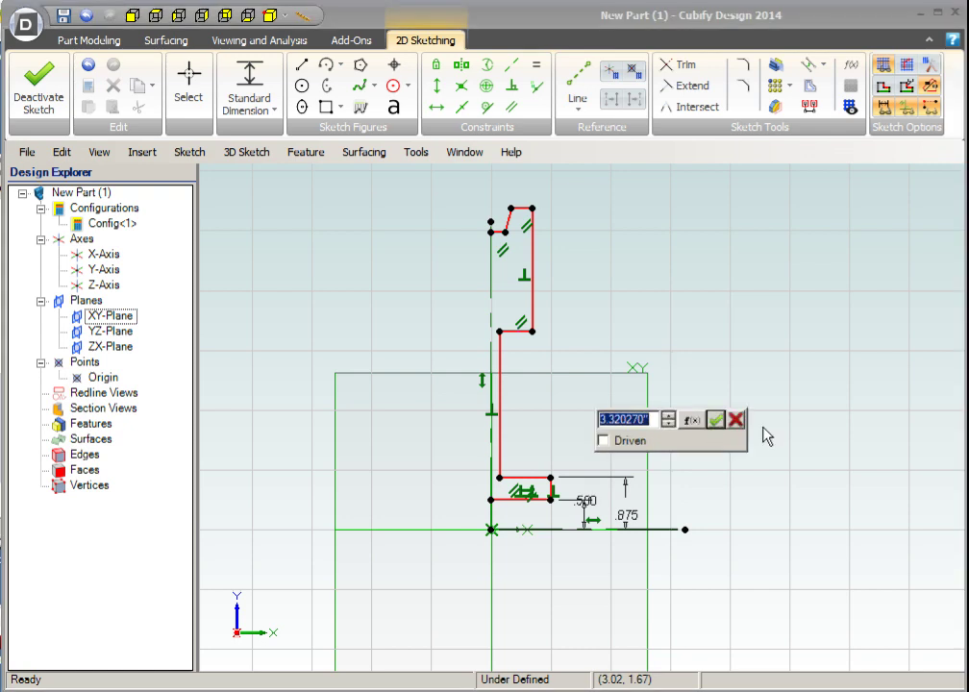
{"action": "type", "text": "2."}
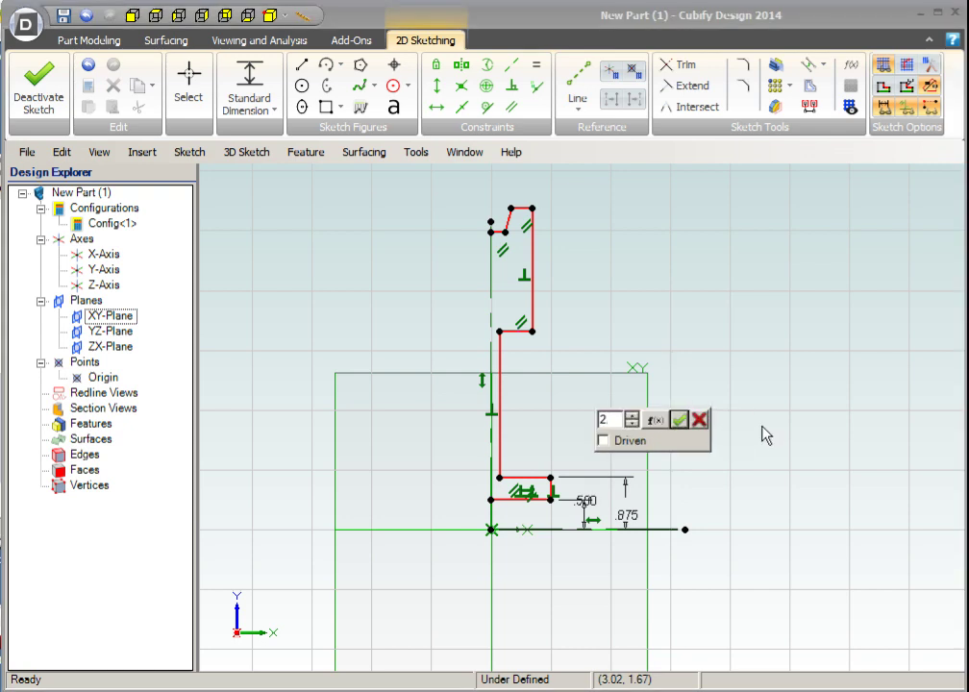
{"action": "type", "text": "5"}
{"action": "left_click", "coordinate": [679, 419]}
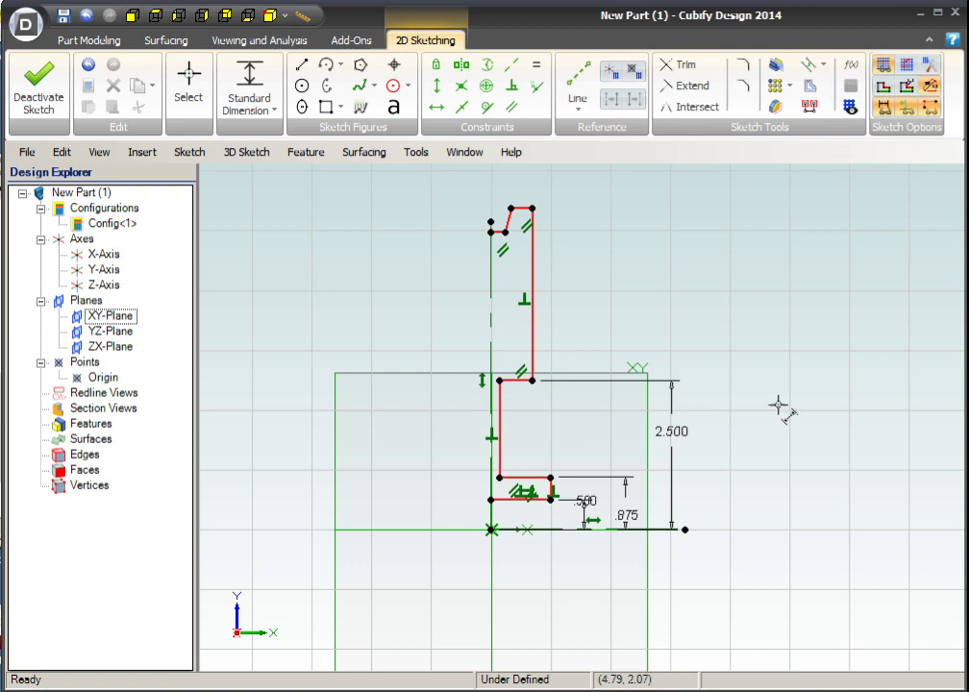
{"action": "left_click_drag", "start_coordinate": [522, 206], "coordinate": [651, 525]}
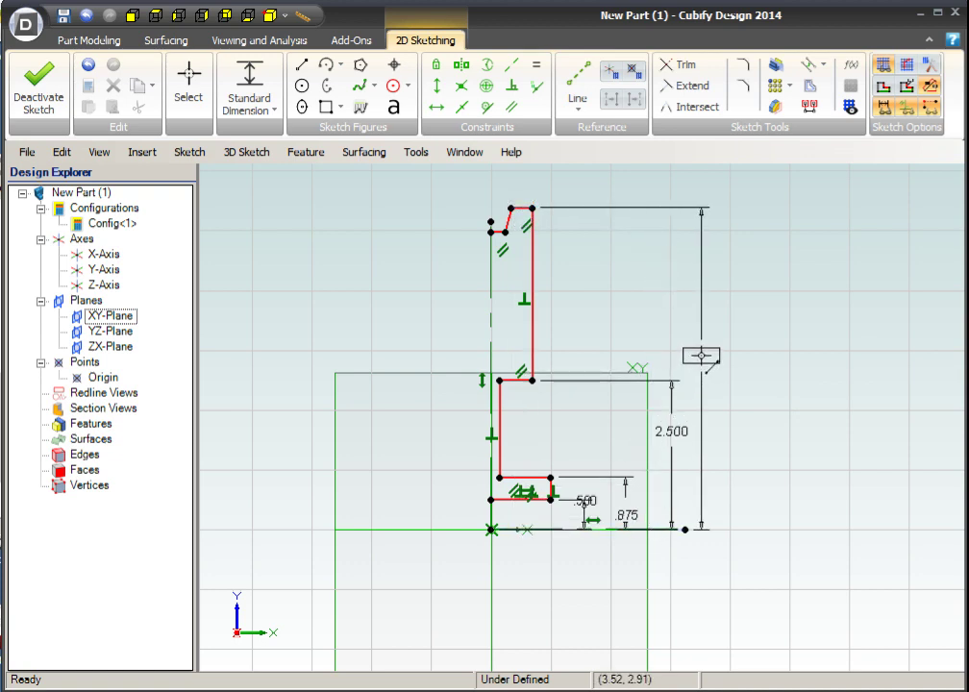
{"action": "left_click", "coordinate": [702, 355]}
{"action": "type", "text": "3.5"}
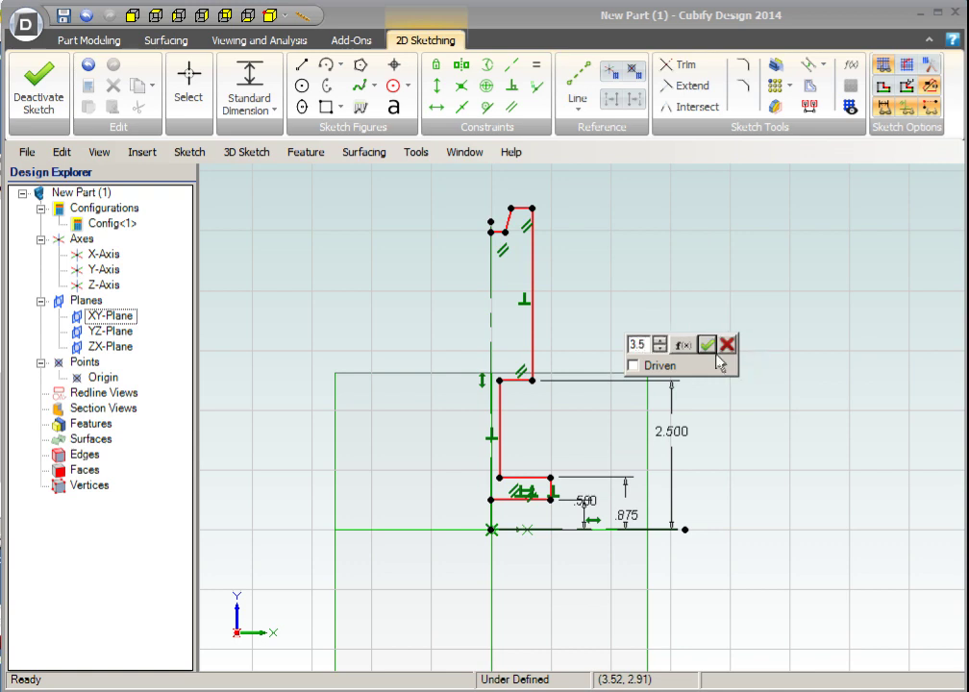
{"action": "left_click", "coordinate": [706, 344]}
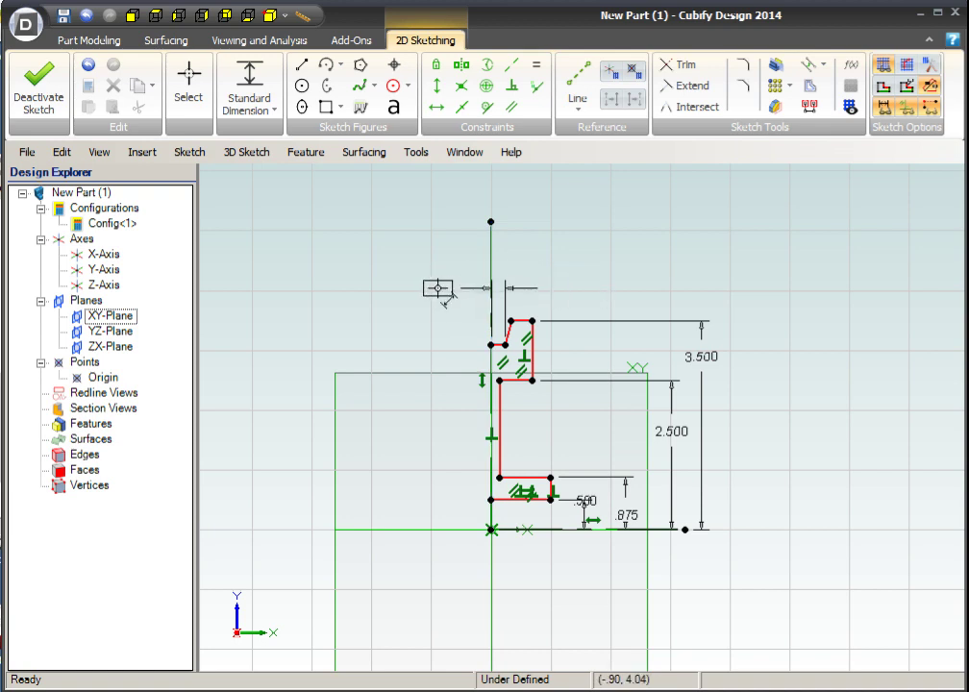
- Dimension the groove top with a .25 horizontal offset and a .75 width above the rim
{"action": "left_click", "coordinate": [448, 296]}
{"action": "key", "text": "BackSpace"}
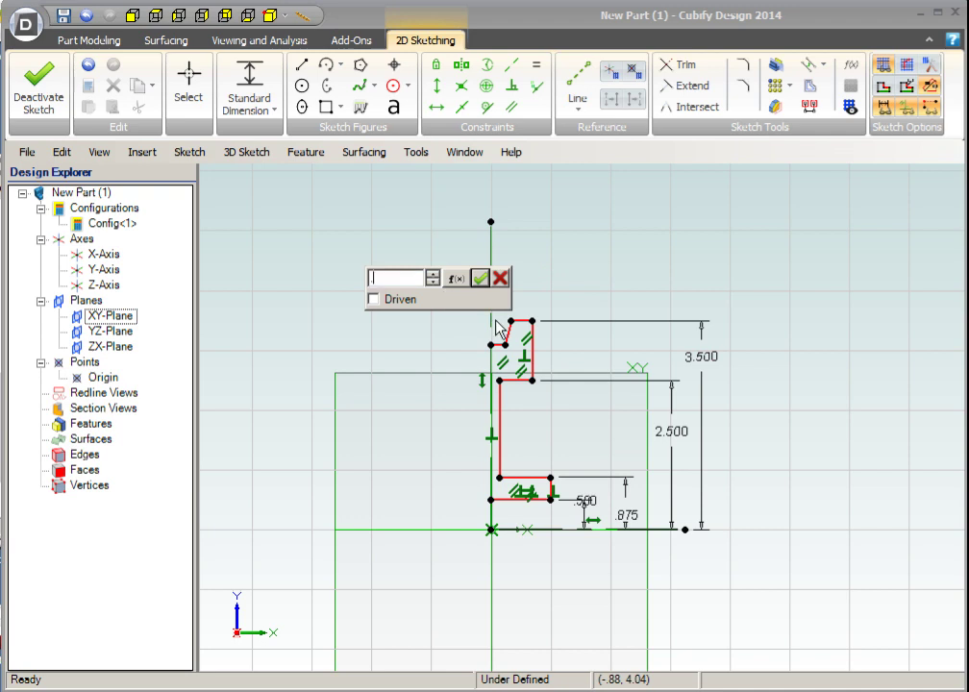
{"action": "type", "text": ".25"}
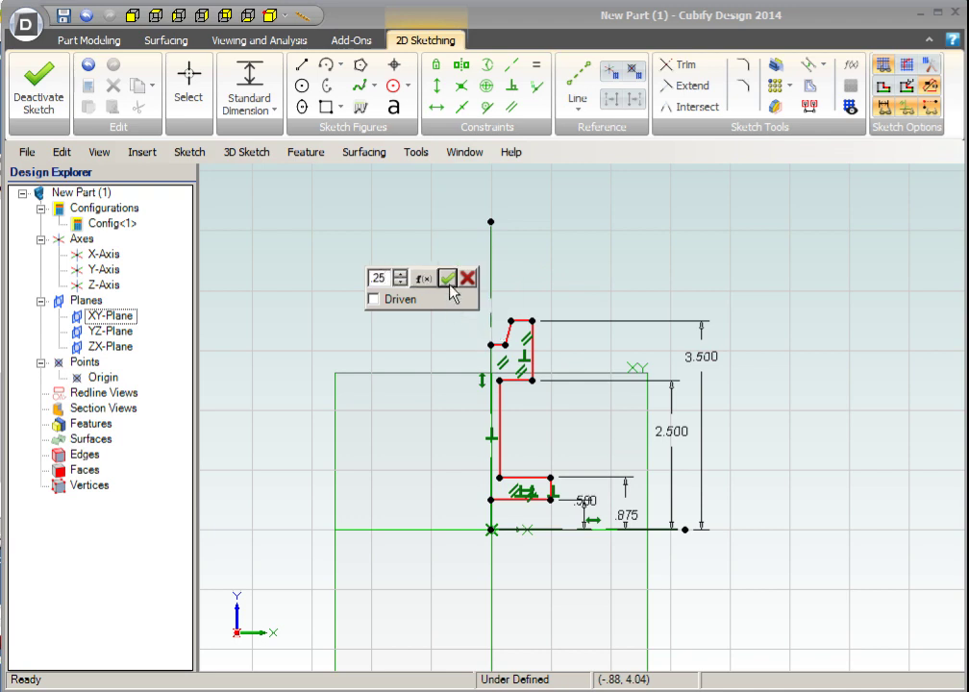
{"action": "left_click", "coordinate": [449, 281]}
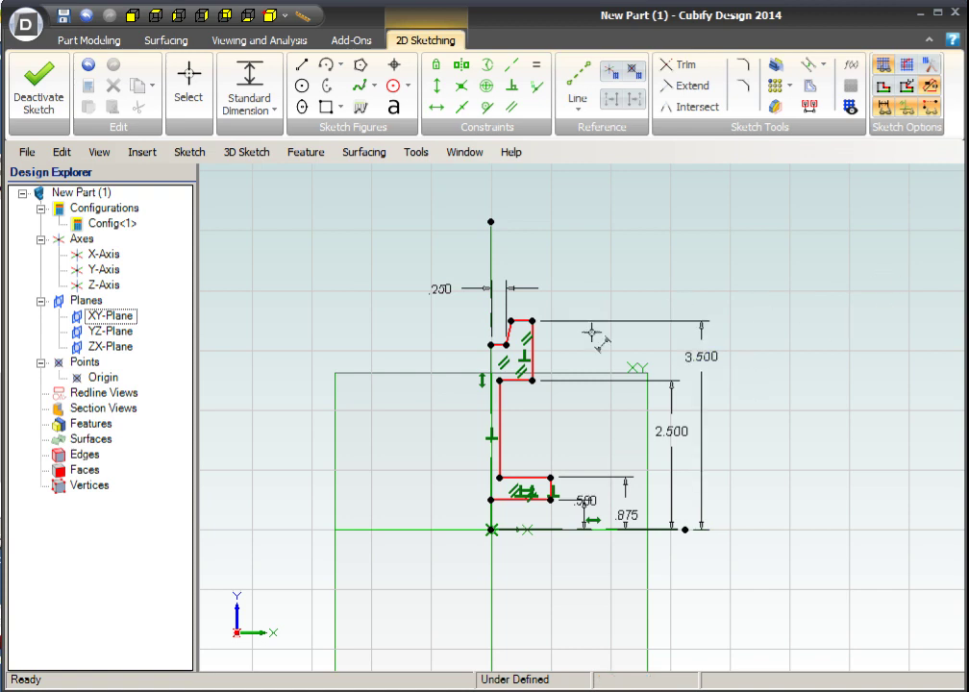
{"action": "left_click", "coordinate": [535, 343]}
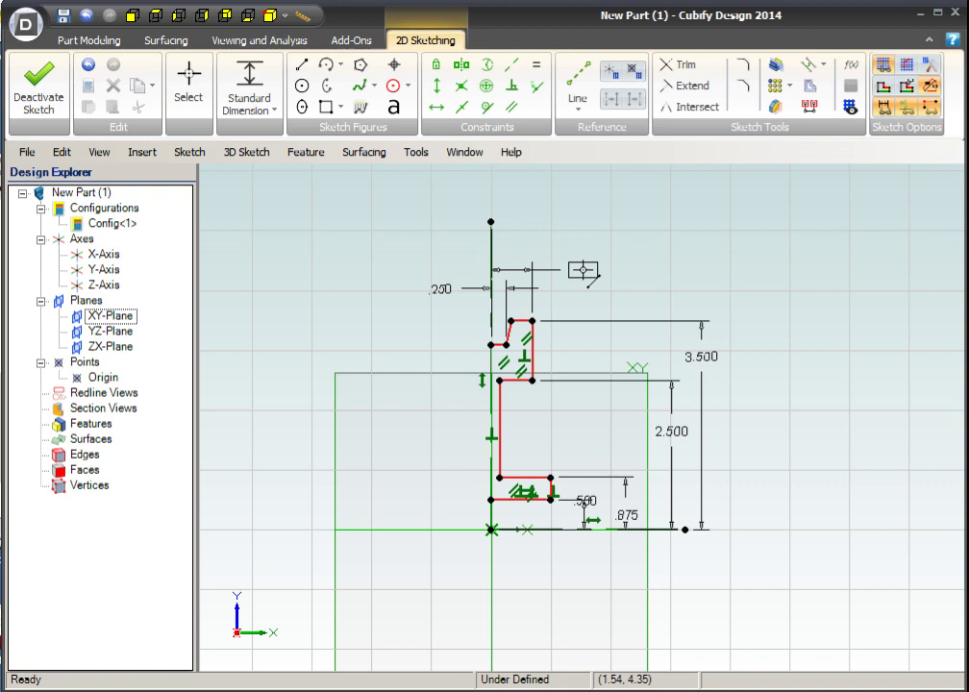
{"action": "left_click", "coordinate": [586, 274]}
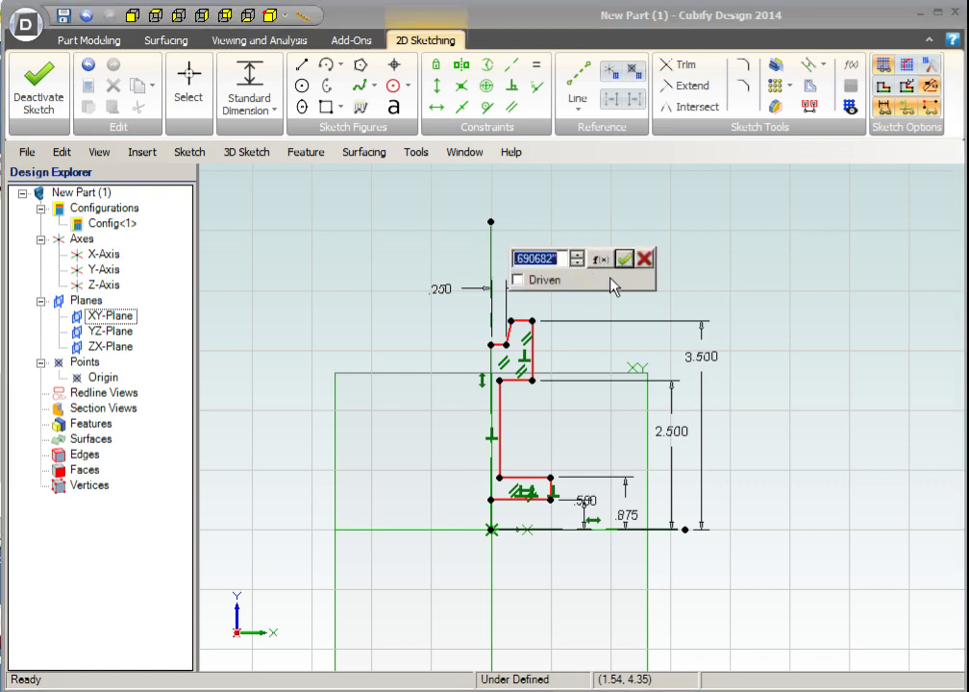
{"action": "type", "text": "."}
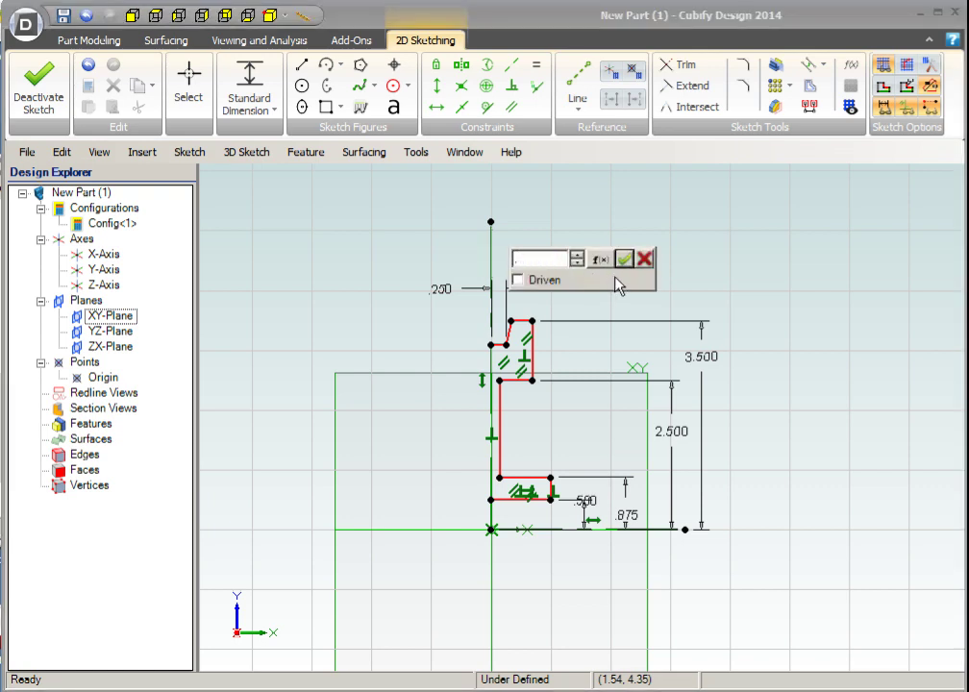
{"action": "type", "text": "750"}
{"action": "key", "text": "Return"}
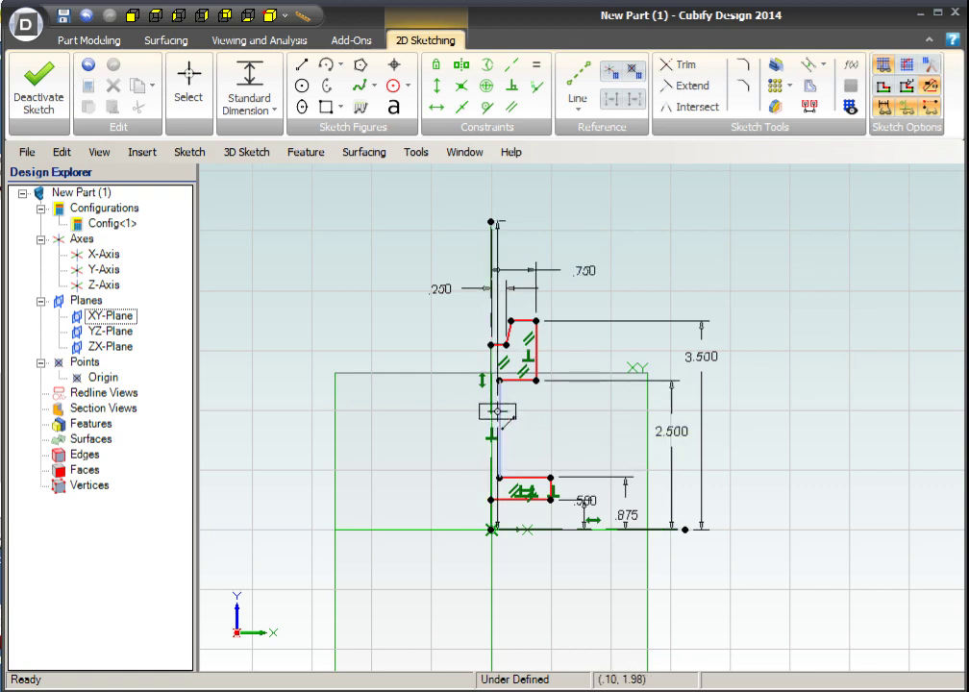
- Set the wall width to .25 and the hub bottom dimension to 1
{"action": "double_click", "coordinate": [547, 416]}
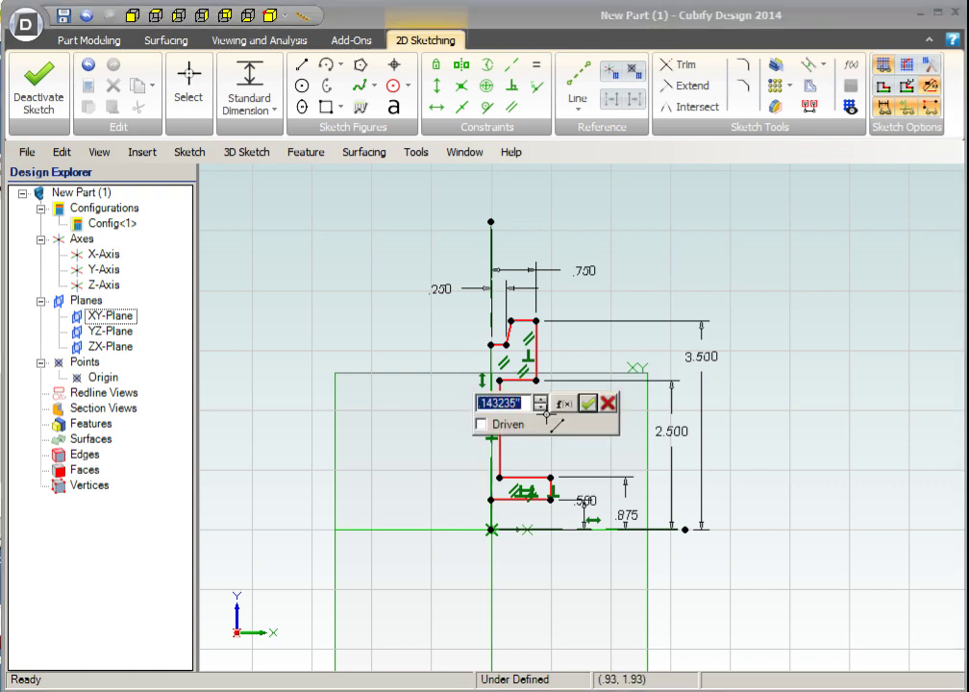
{"action": "key", "text": "BackSpace"}
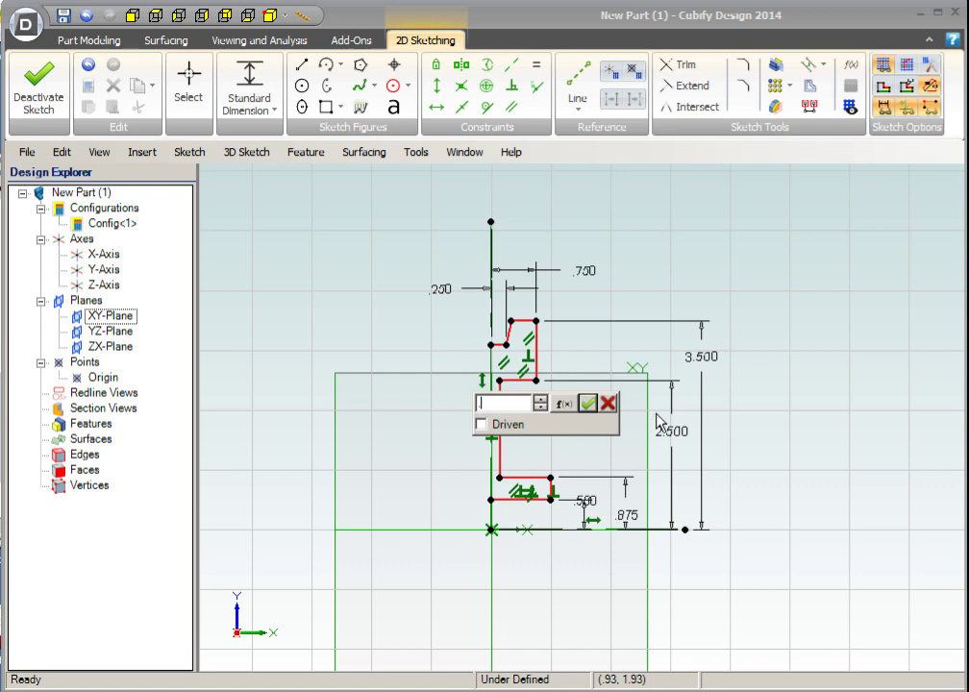
{"action": "type", "text": ".25"}
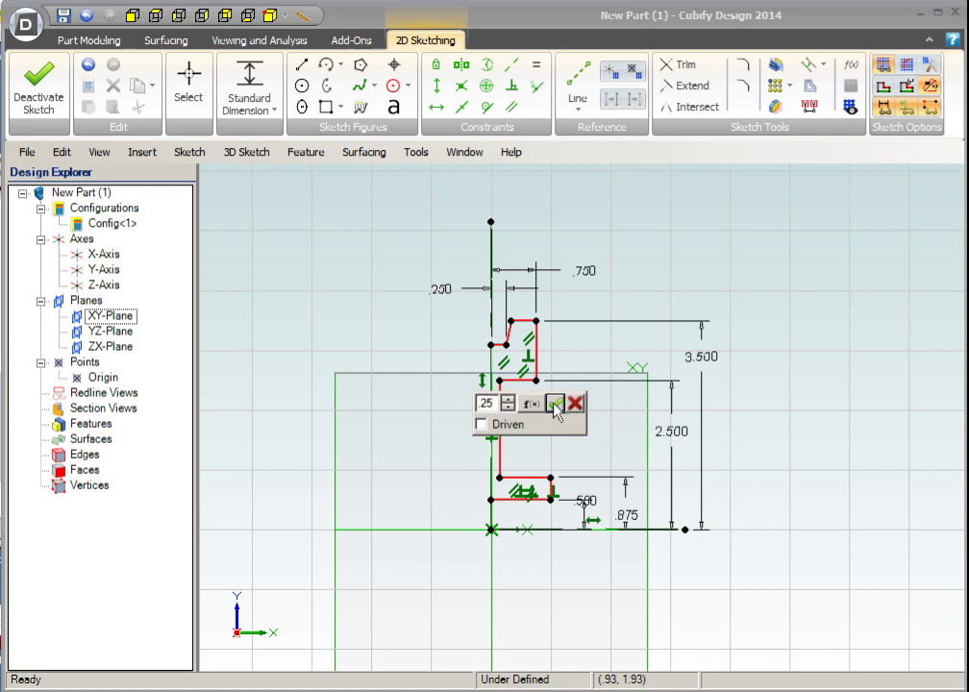
{"action": "left_click", "coordinate": [555, 409]}
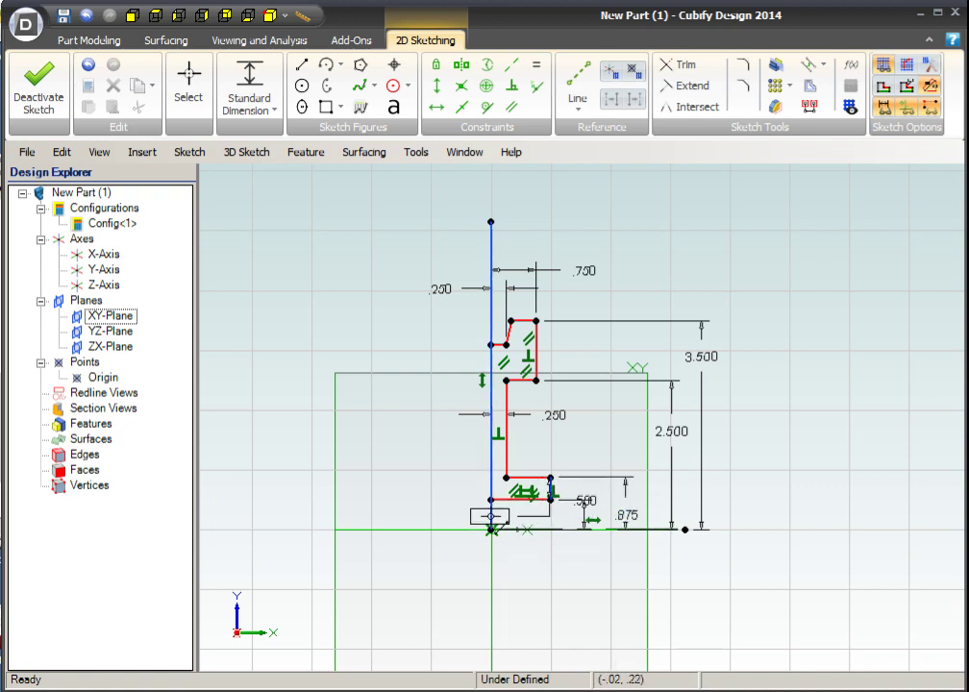
{"action": "left_click", "coordinate": [711, 533]}
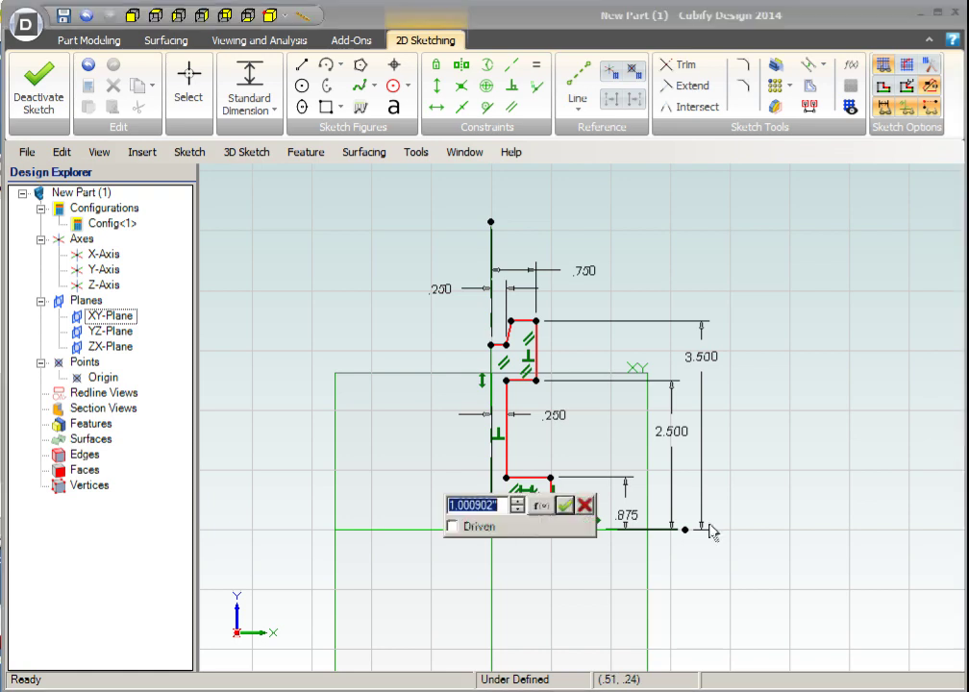
{"action": "type", "text": "1"}
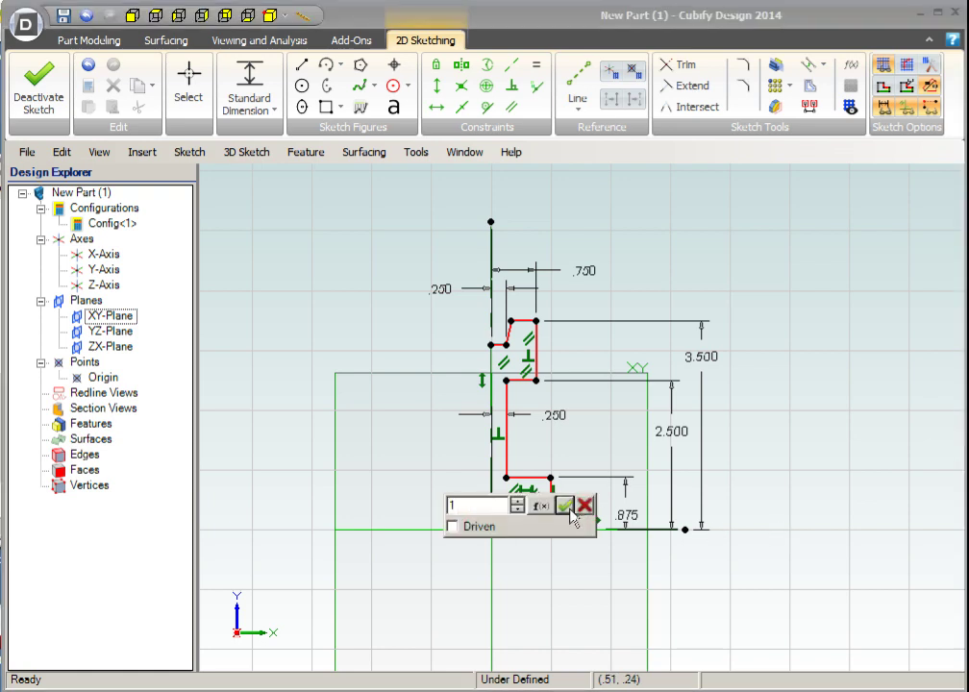
{"action": "key", "text": "Return"}
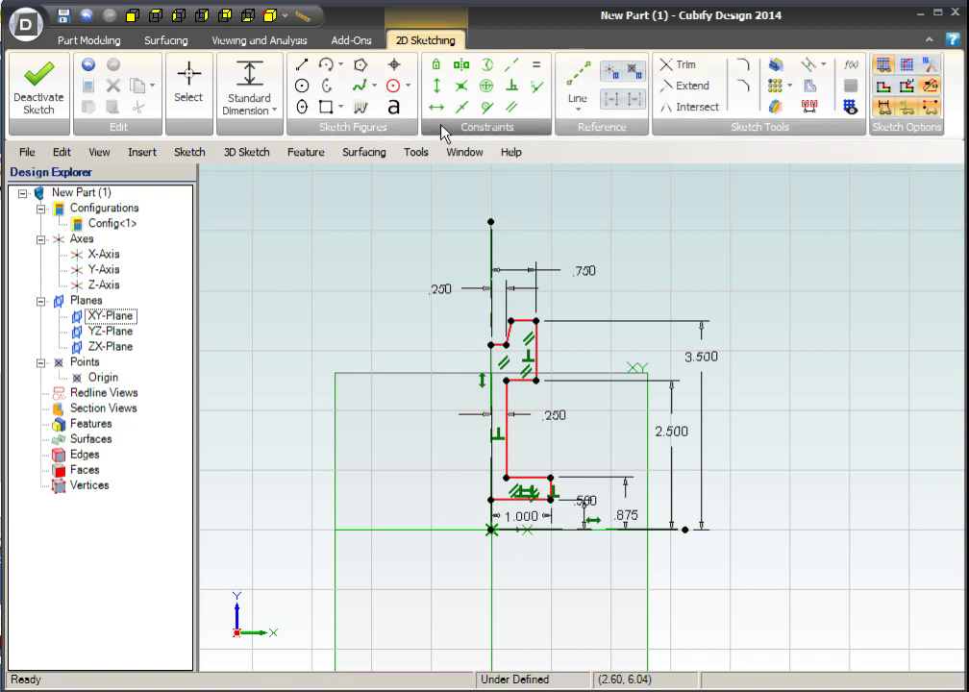
- Fillet the first inner corner of the profile with a .250 radius
{"action": "left_click", "coordinate": [749, 77]}
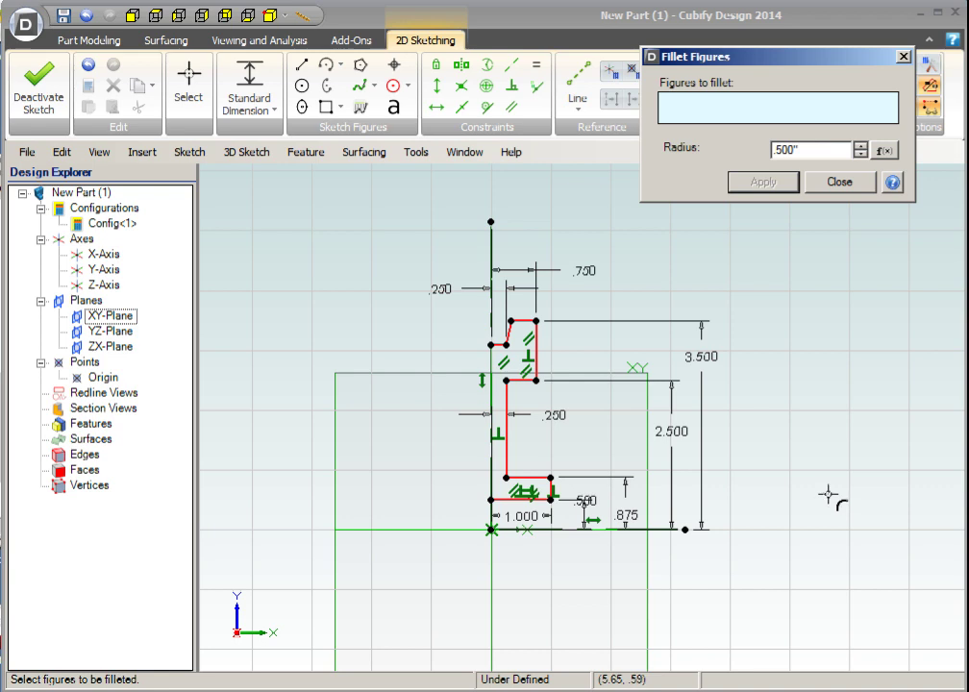
{"action": "double_click", "coordinate": [777, 151]}
{"action": "type", "text": ".25"}
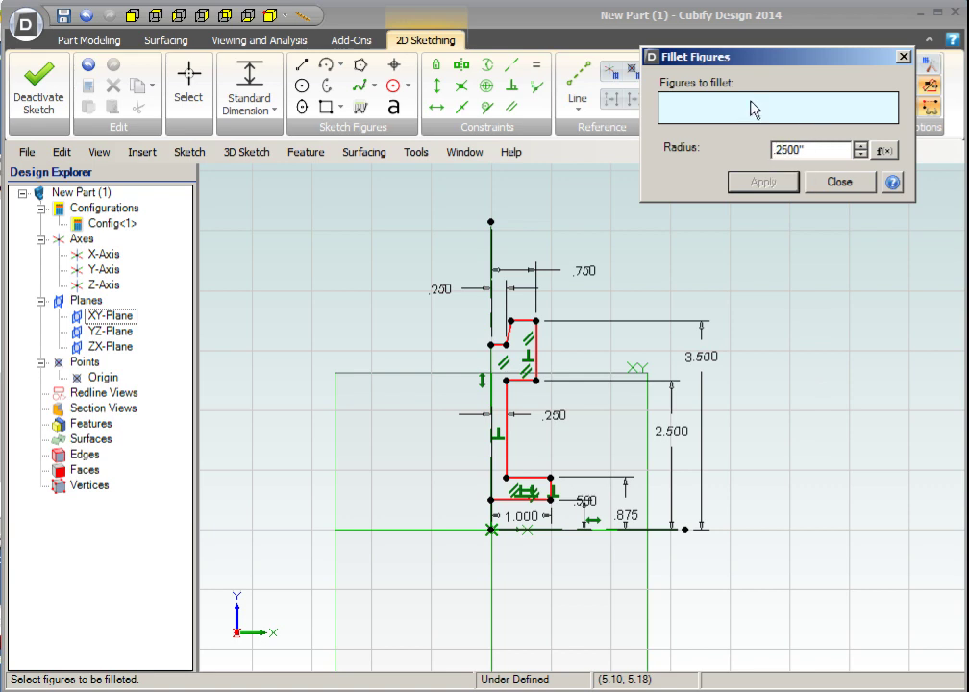
{"action": "left_click", "coordinate": [520, 380]}
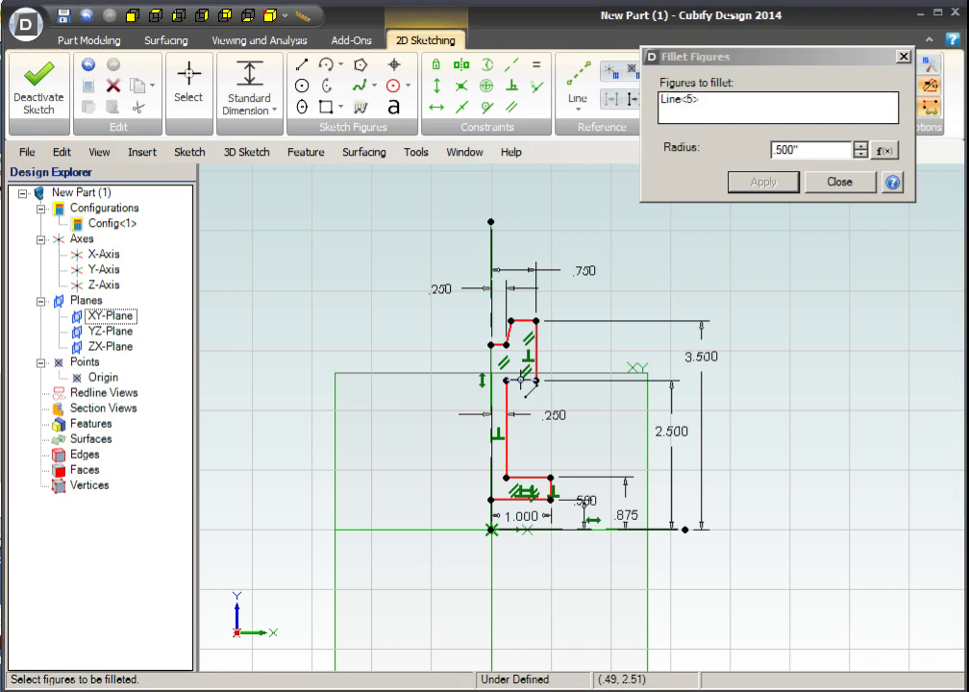
{"action": "left_click", "coordinate": [506, 402]}
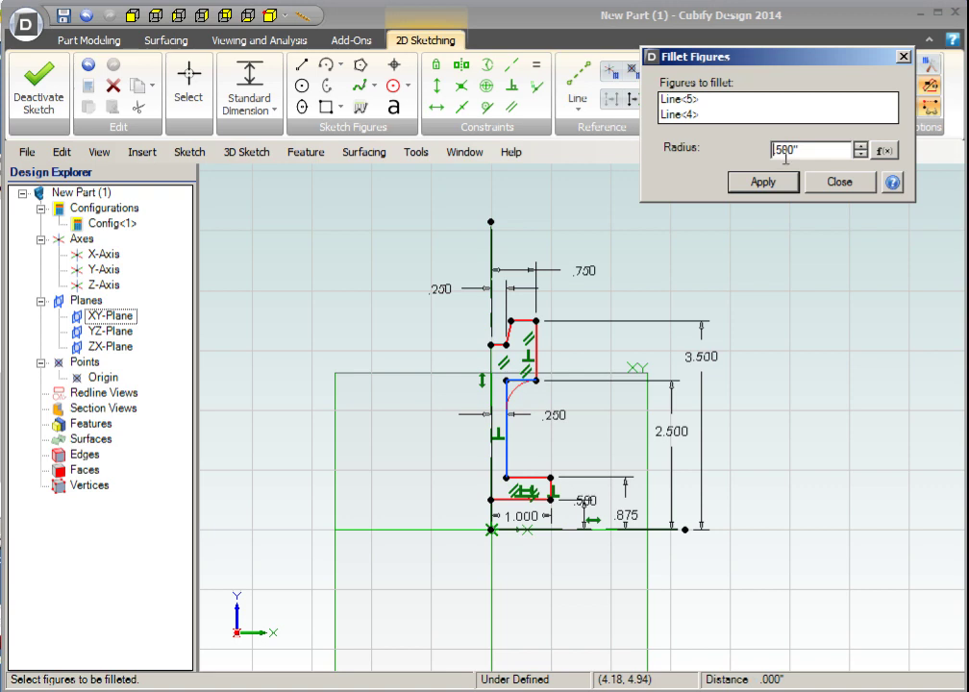
{"action": "type", "text": "2"}
{"action": "key", "text": "BackSpace"}
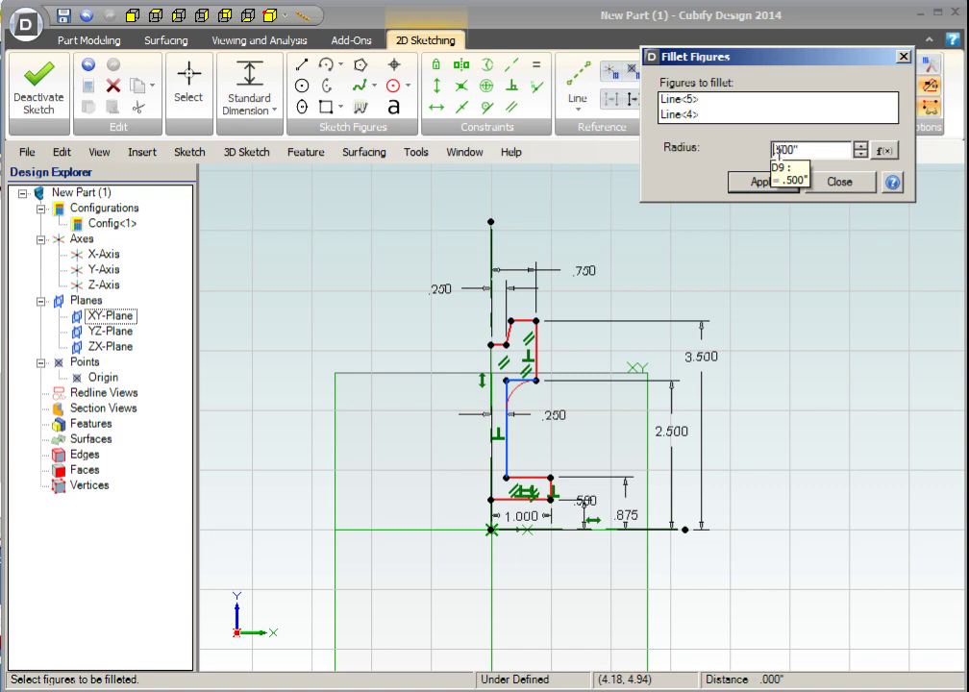
{"action": "left_click", "coordinate": [774, 151]}
{"action": "type", "text": "2"}
{"action": "left_click", "coordinate": [782, 185]}
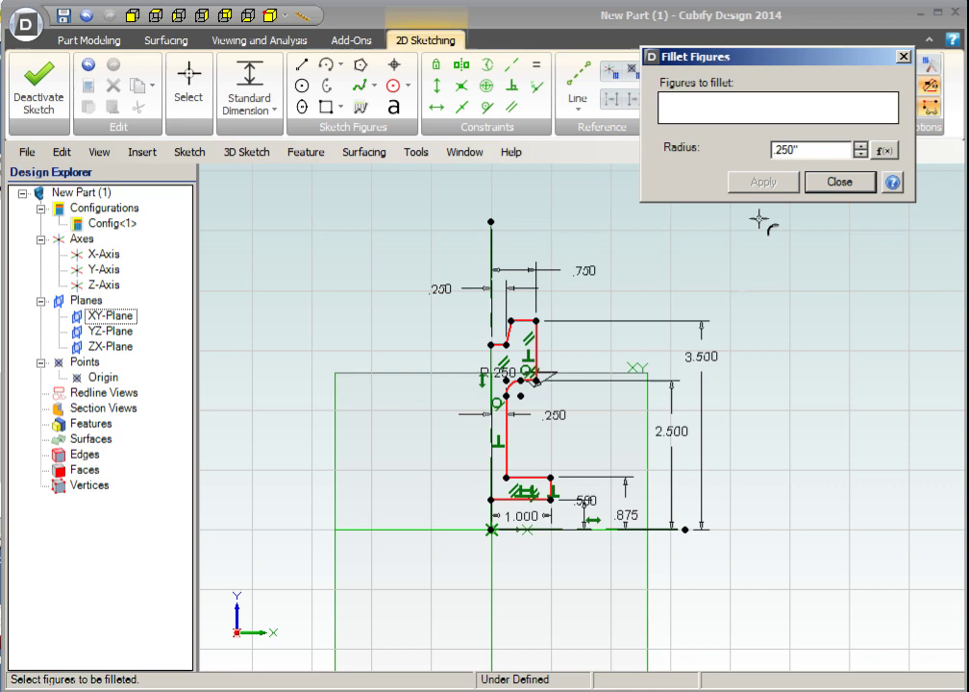
- Fillet the lower inner corner between the vertical wall and short line at .250, then close Fillet
{"action": "left_click", "coordinate": [508, 462]}
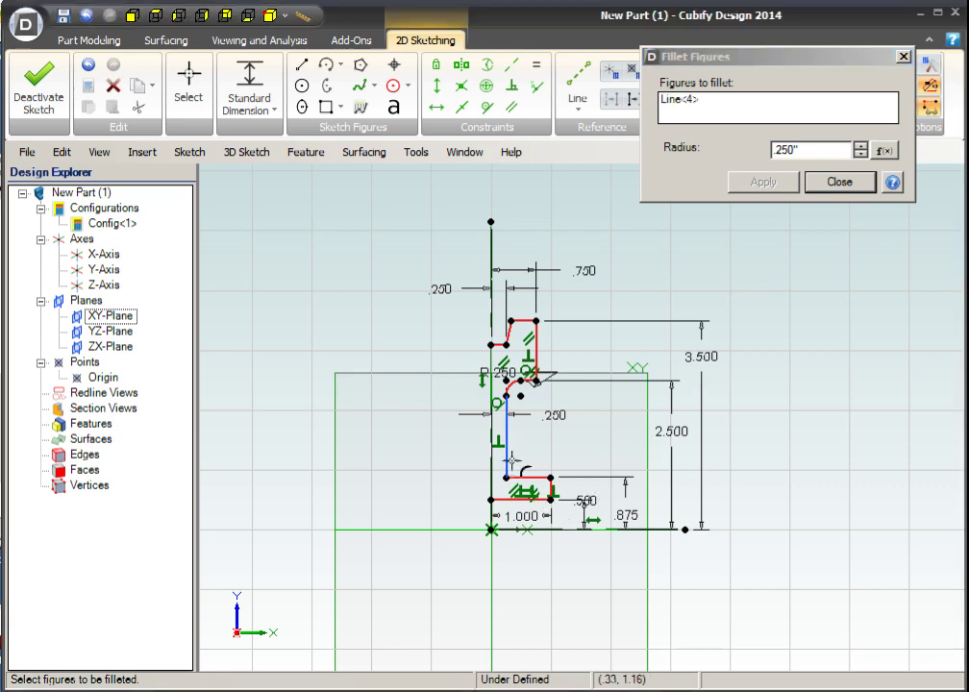
{"action": "left_click", "coordinate": [533, 476]}
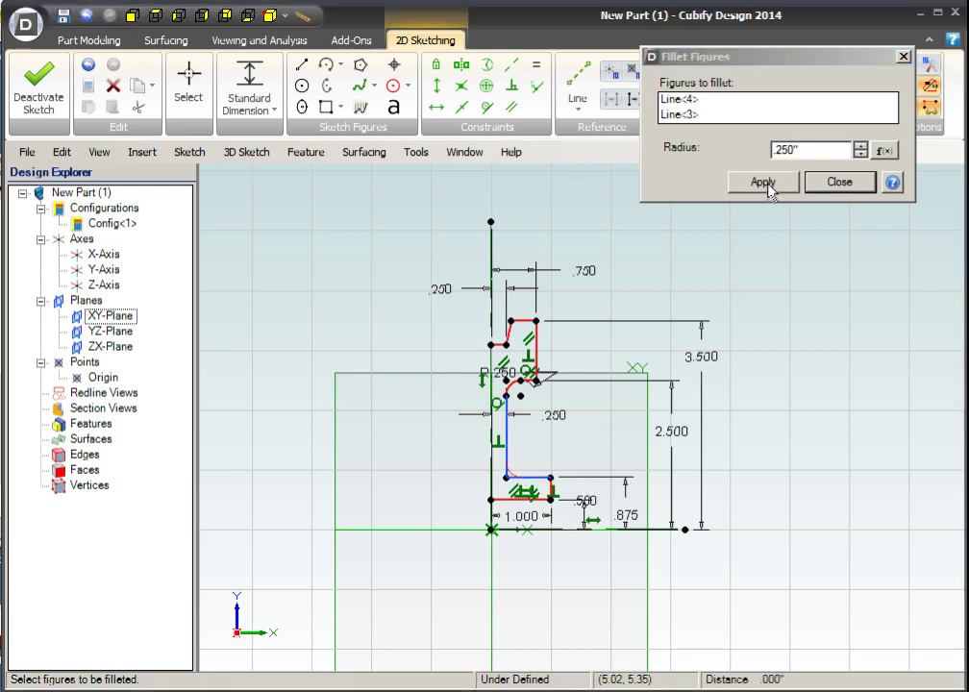
{"action": "left_click", "coordinate": [768, 183]}
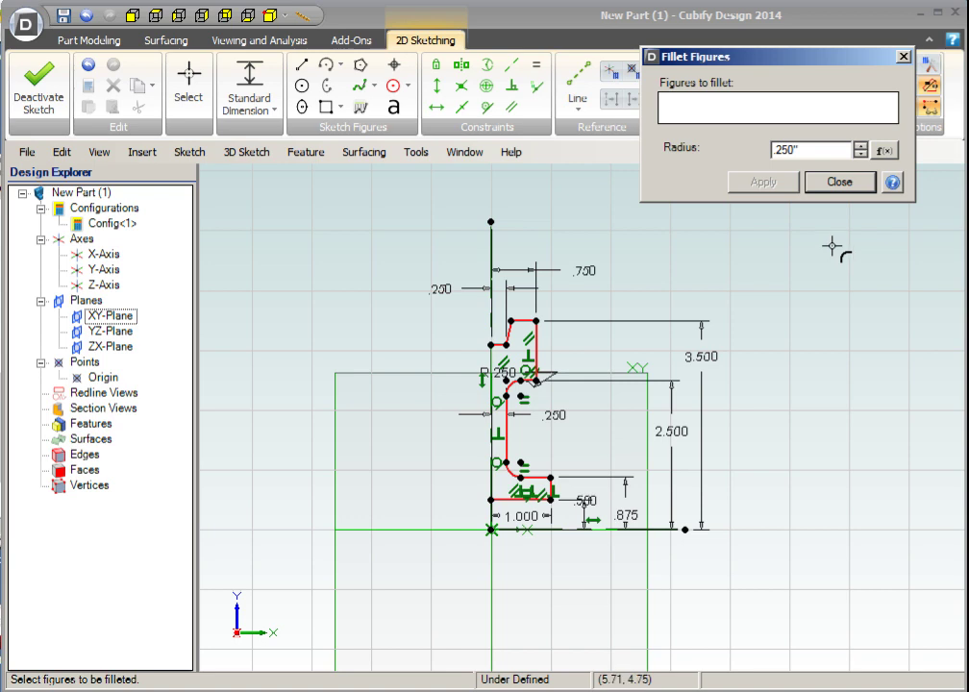
{"action": "left_click", "coordinate": [839, 186]}
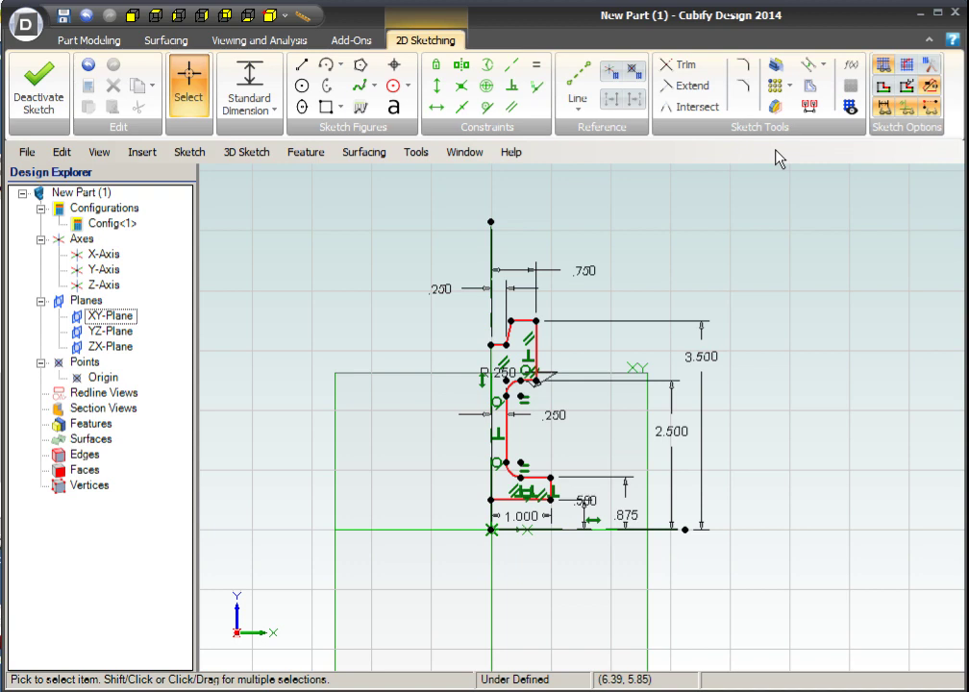
- Mirror all box-selected profile figures about the Y-Axis
{"action": "left_click", "coordinate": [772, 70]}
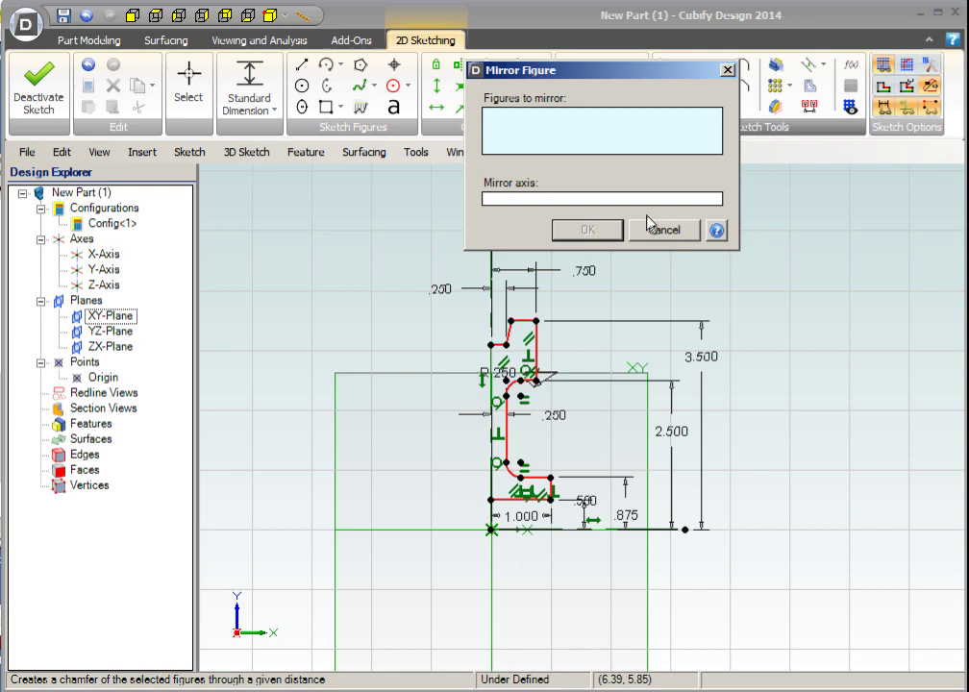
{"action": "left_click", "coordinate": [492, 597]}
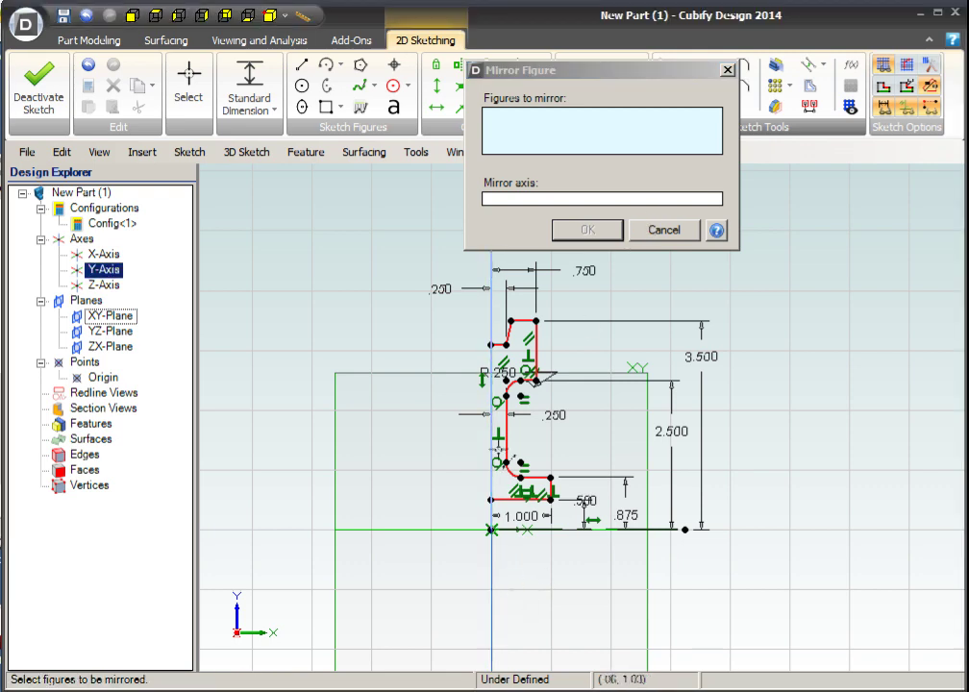
{"action": "left_click", "coordinate": [517, 199]}
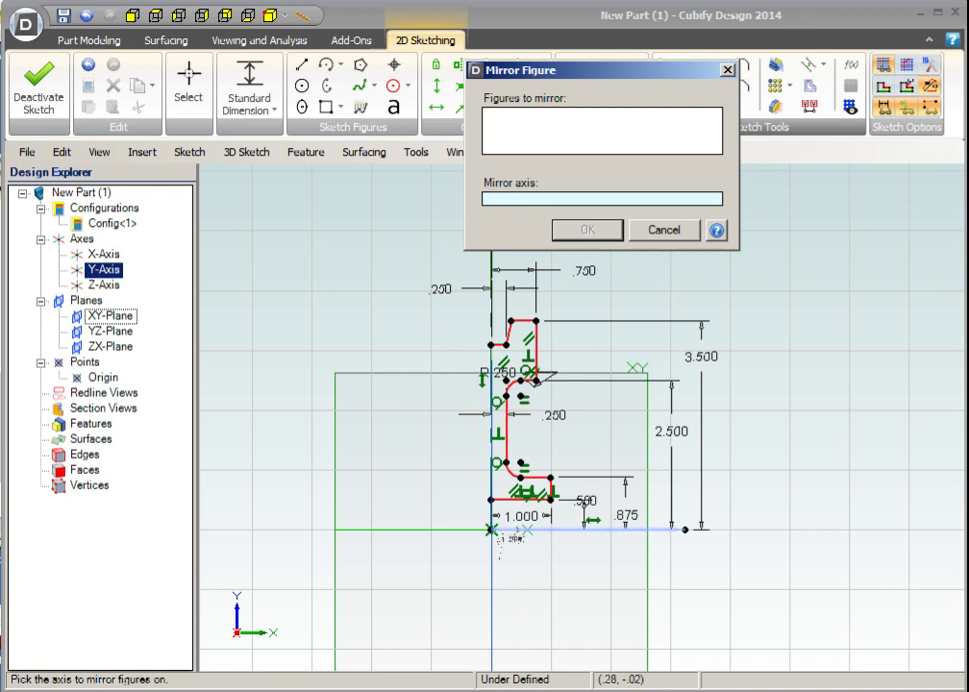
{"action": "left_click", "coordinate": [494, 600]}
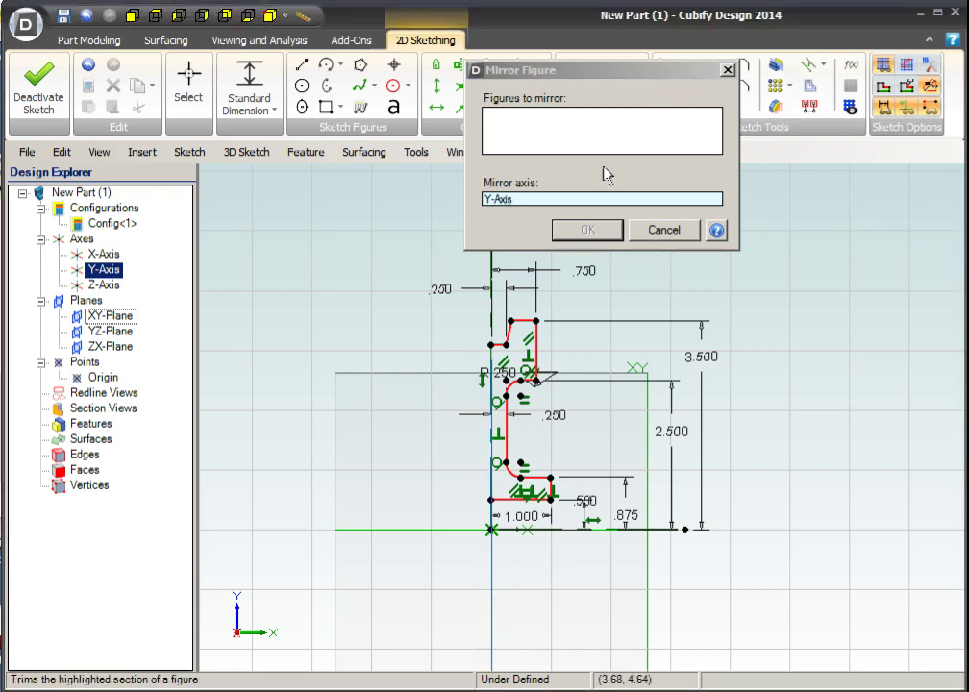
{"action": "left_click", "coordinate": [583, 135]}
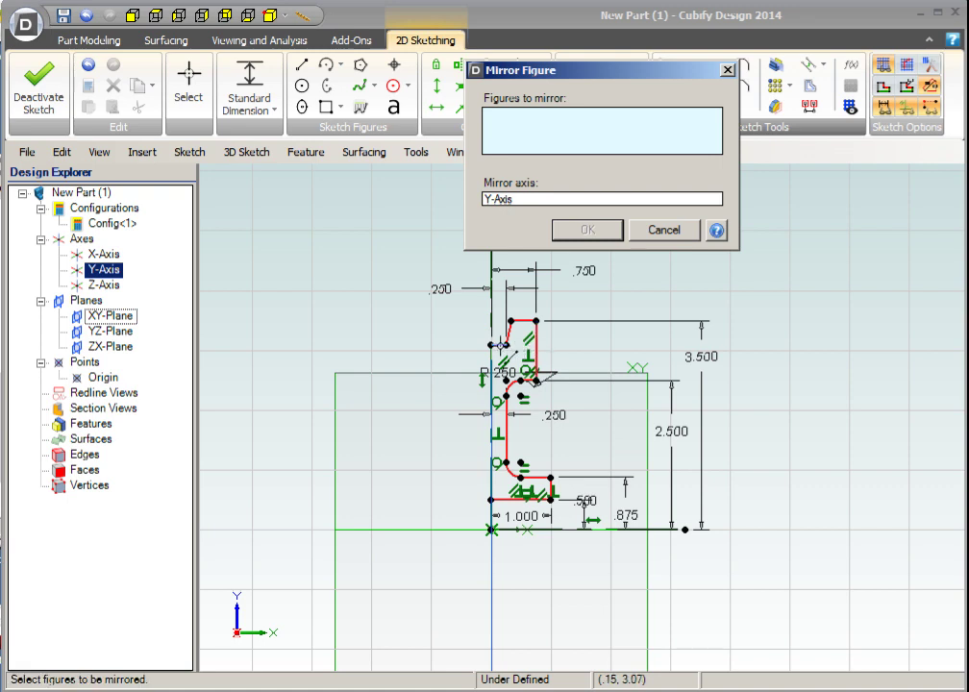
{"action": "mouse_move", "coordinate": [460, 305]}
{"action": "left_mouse_down"}
{"action": "mouse_move", "coordinate": [556, 352]}
{"action": "mouse_move", "coordinate": [564, 513]}
{"action": "left_mouse_up"}
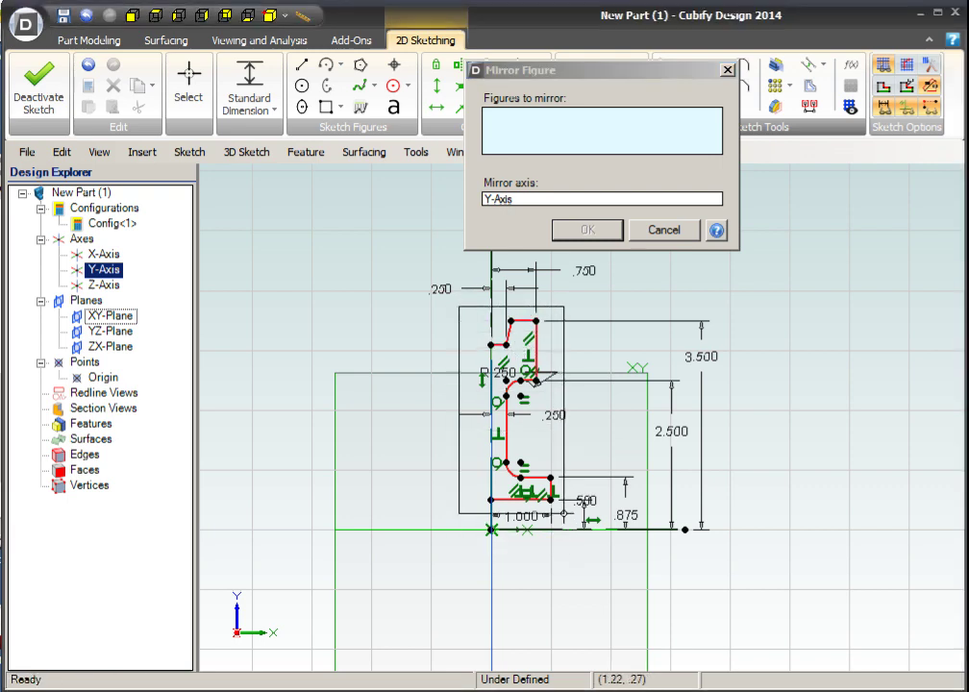
{"action": "left_click_drag", "start_coordinate": [565, 513], "coordinate": [565, 514]}
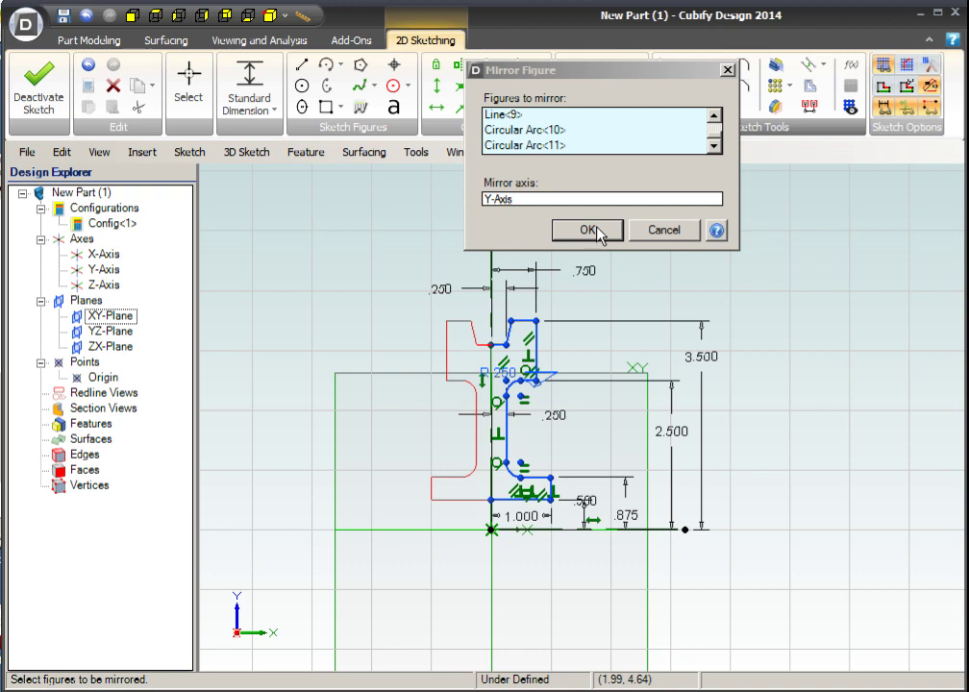
{"action": "left_click", "coordinate": [596, 231]}
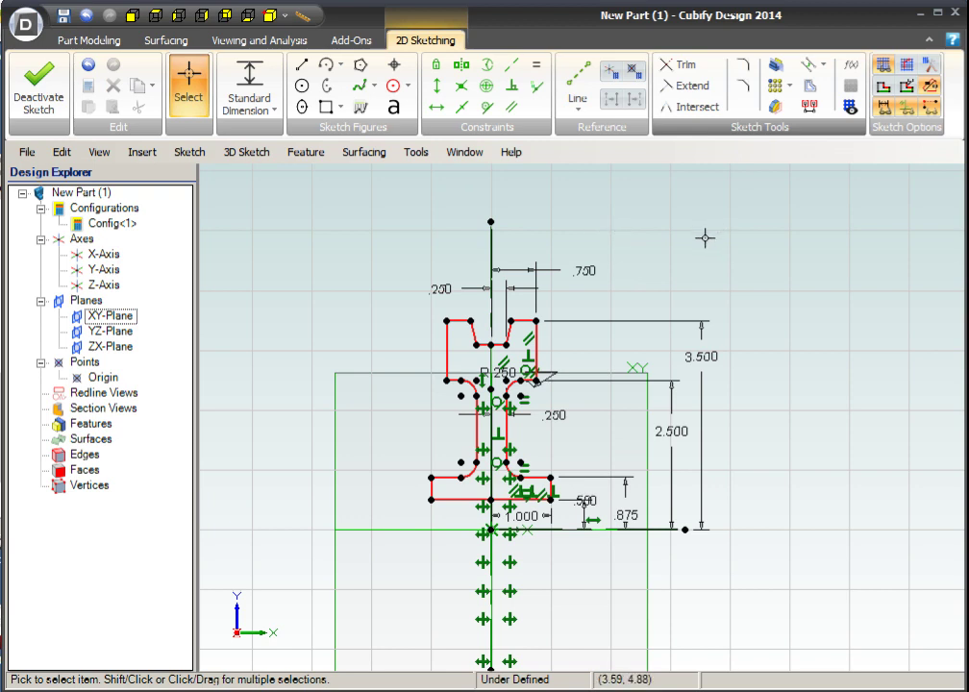
- Add a 40° angle dimension between the V-groove's two sloped sides, placed above the sketch
{"action": "left_click", "coordinate": [535, 345]}
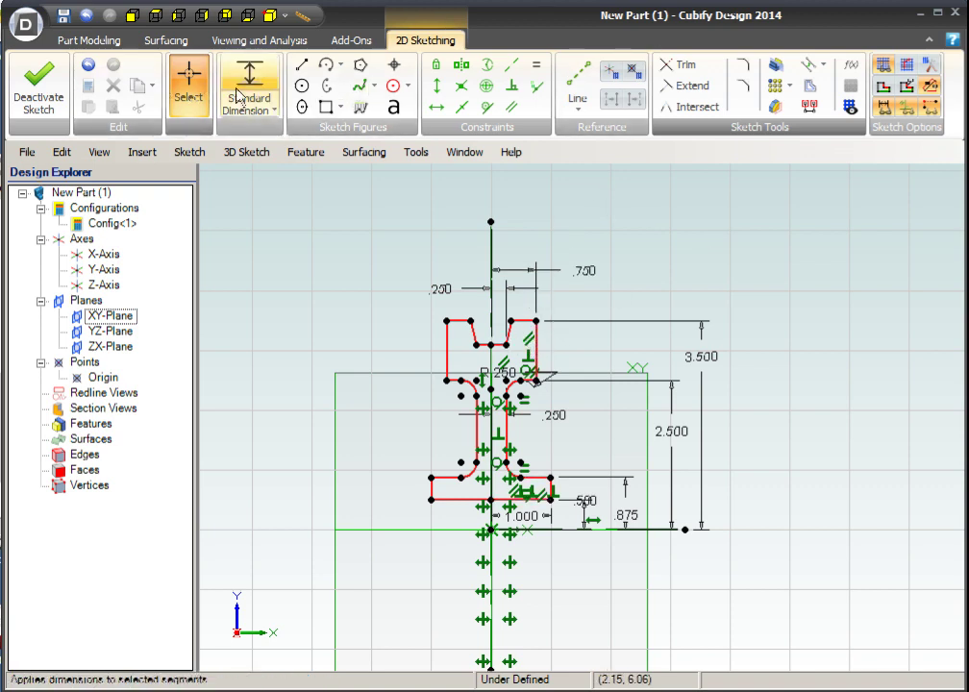
{"action": "left_click", "coordinate": [191, 96]}
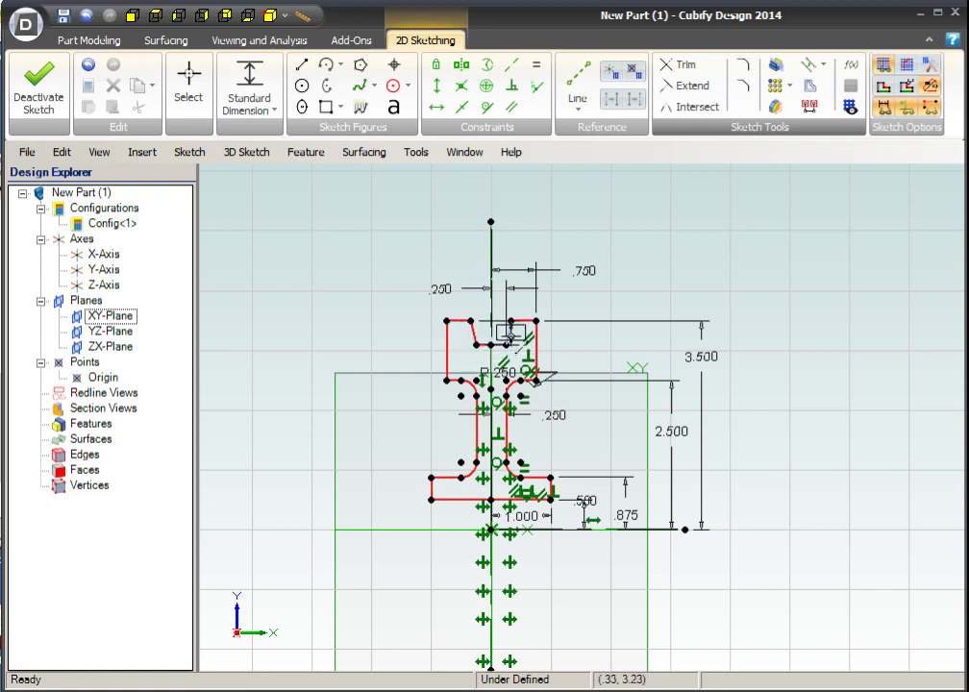
{"action": "mouse_move", "coordinate": [510, 333]}
{"action": "left_mouse_down"}
{"action": "mouse_move", "coordinate": [528, 251]}
{"action": "mouse_move", "coordinate": [497, 197]}
{"action": "left_mouse_up"}
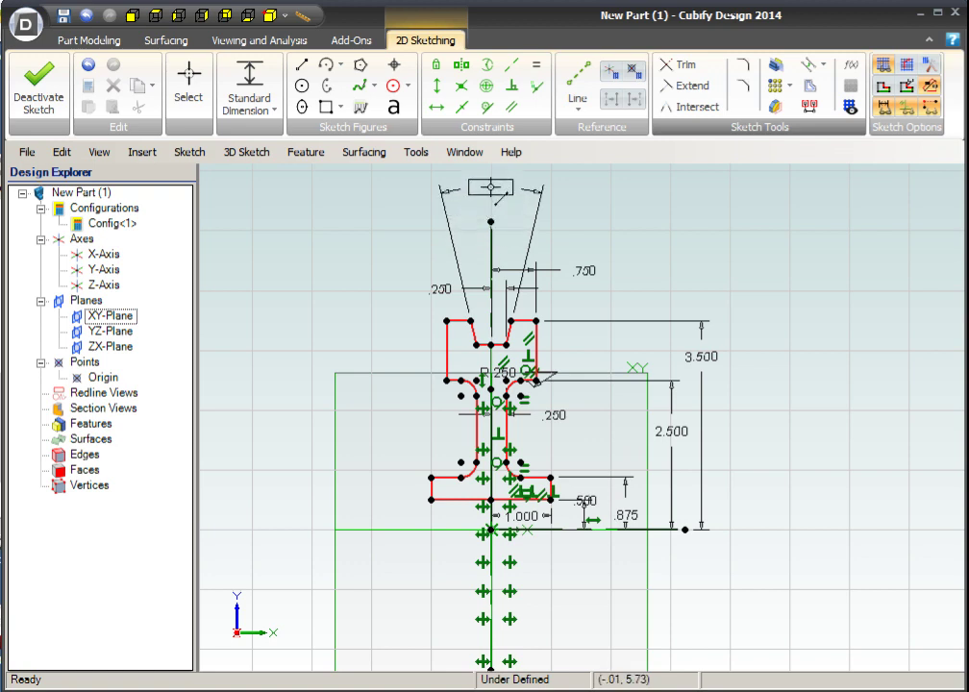
{"action": "left_click", "coordinate": [491, 186]}
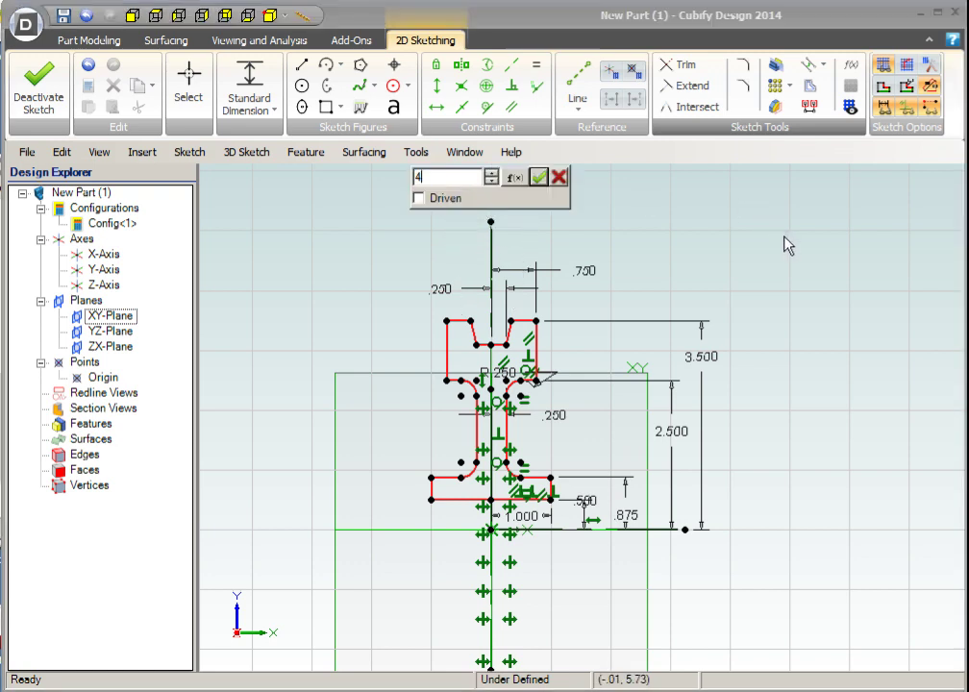
{"action": "type", "text": "40"}
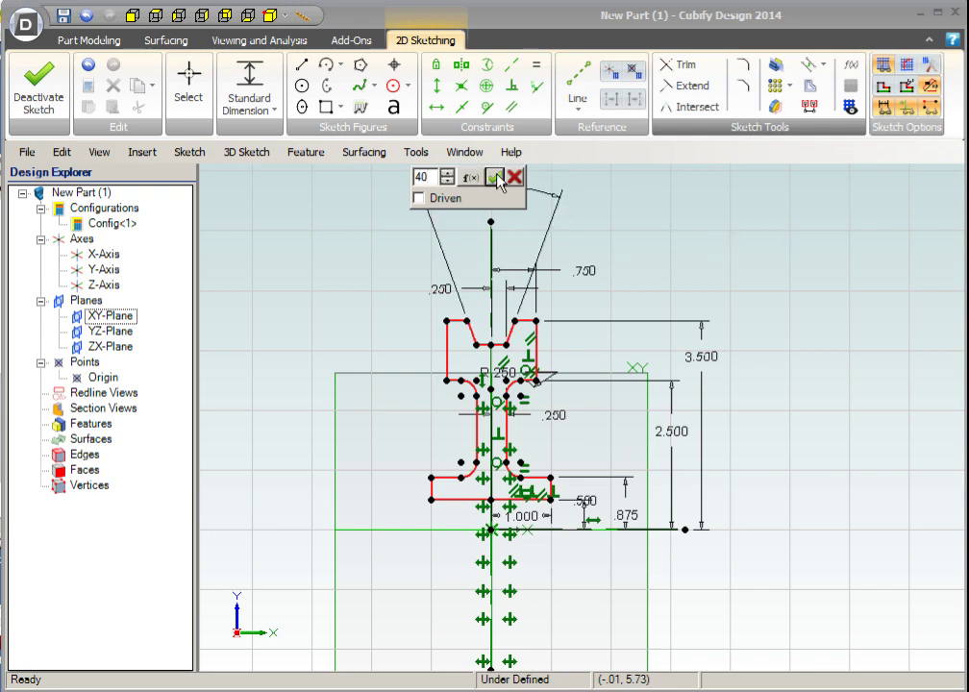
{"action": "left_click", "coordinate": [494, 176]}
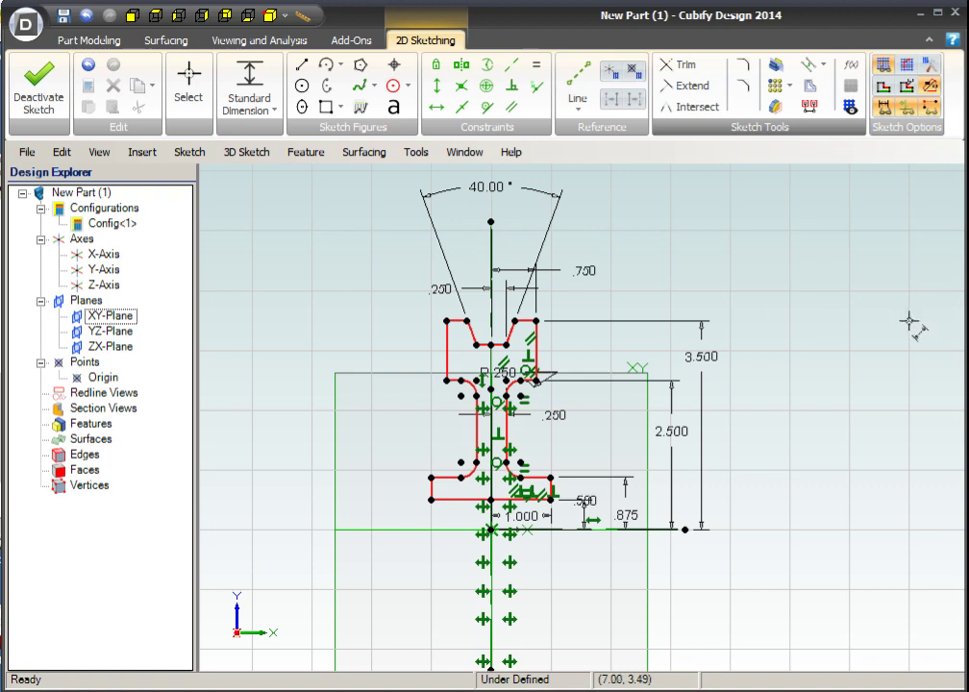
{"action": "scroll", "coordinate": [676, 420], "scroll_direction": "up", "scroll_amount": 2}
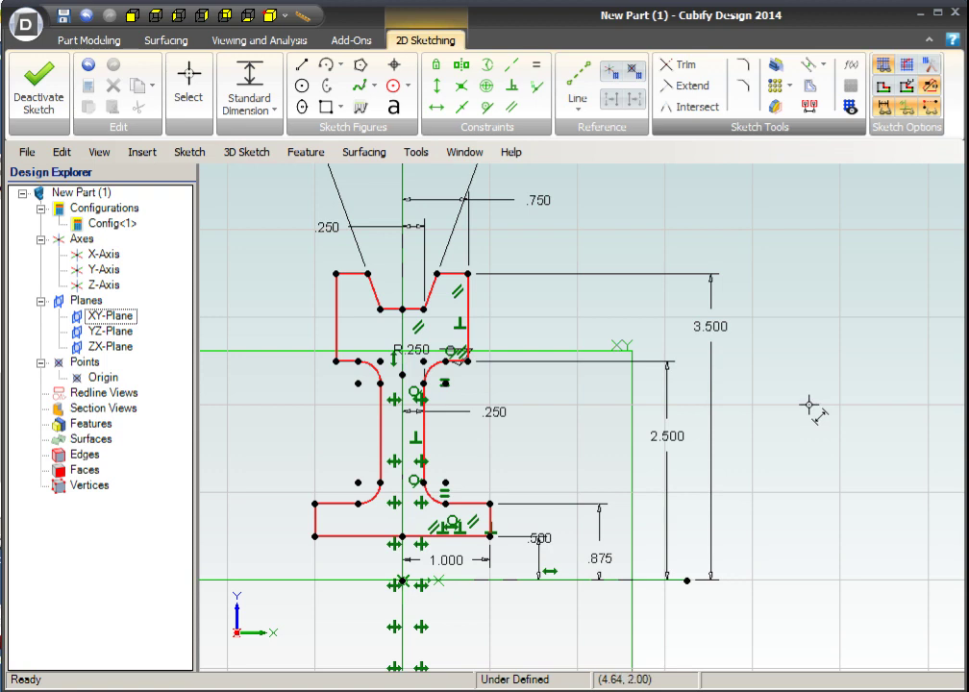
{"action": "scroll", "coordinate": [809, 405], "scroll_direction": "down", "scroll_amount": 2}
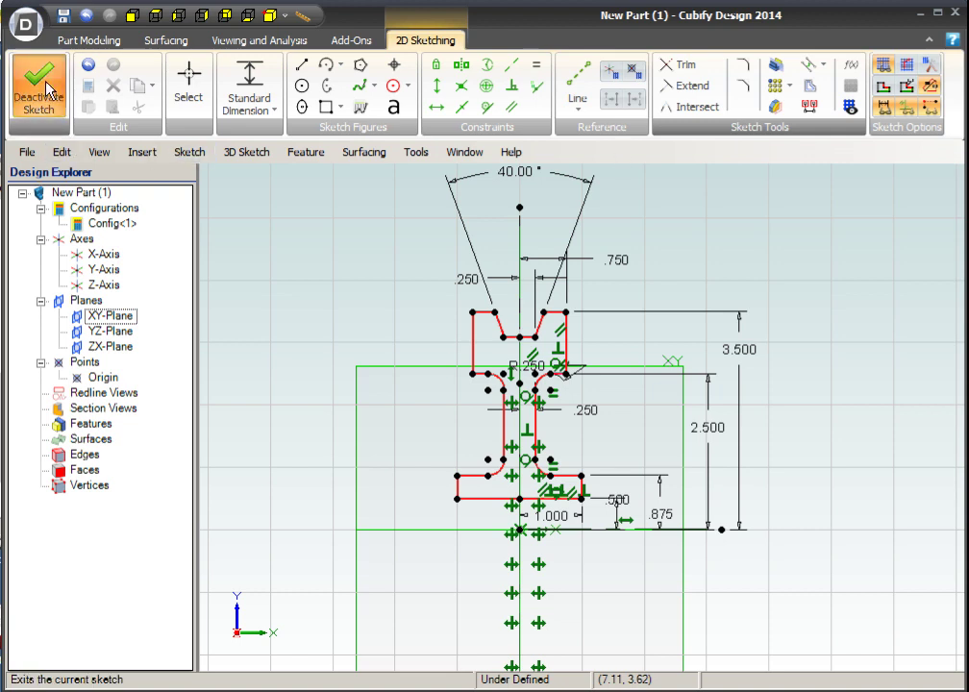
- Exit the sketch and revolve it a full 360° about the X-Axis into Revolution<1>
{"action": "left_click", "coordinate": [48, 93]}
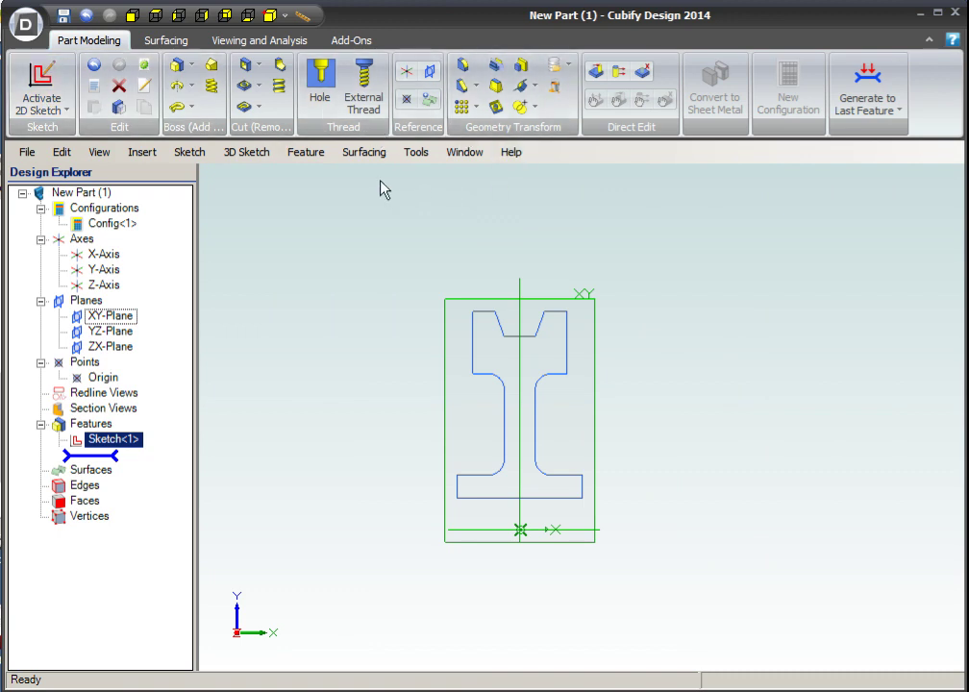
{"action": "left_click", "coordinate": [177, 85]}
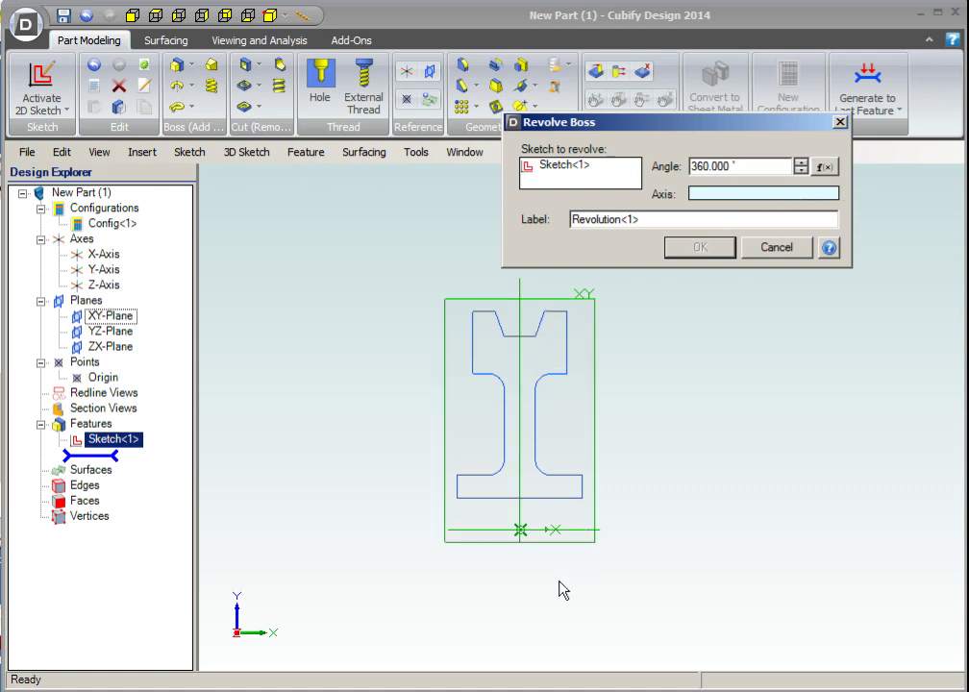
{"action": "left_click", "coordinate": [478, 536]}
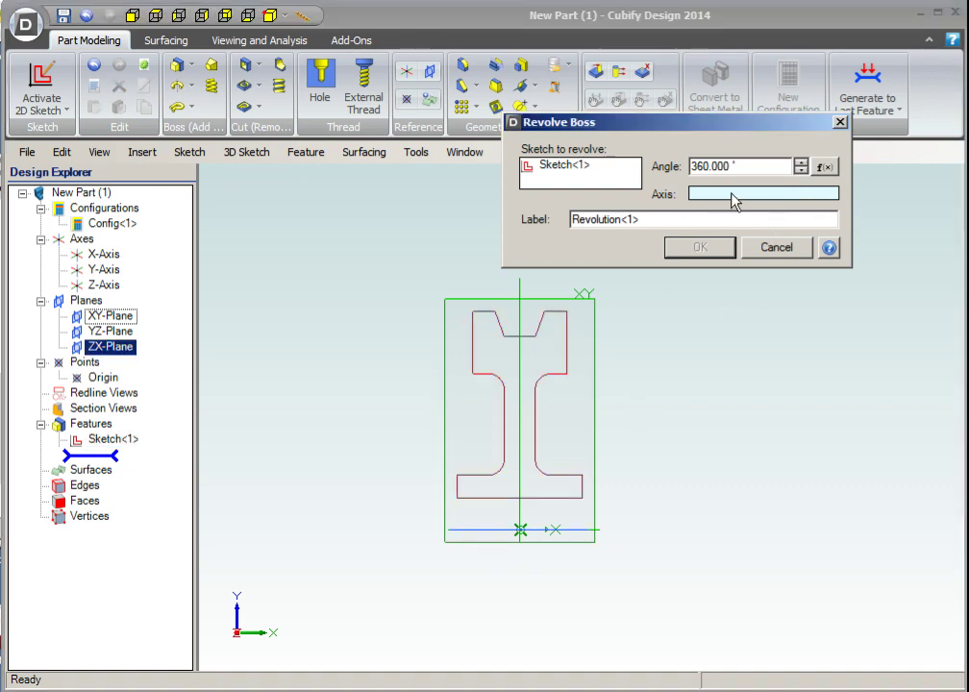
{"action": "left_click", "coordinate": [111, 256]}
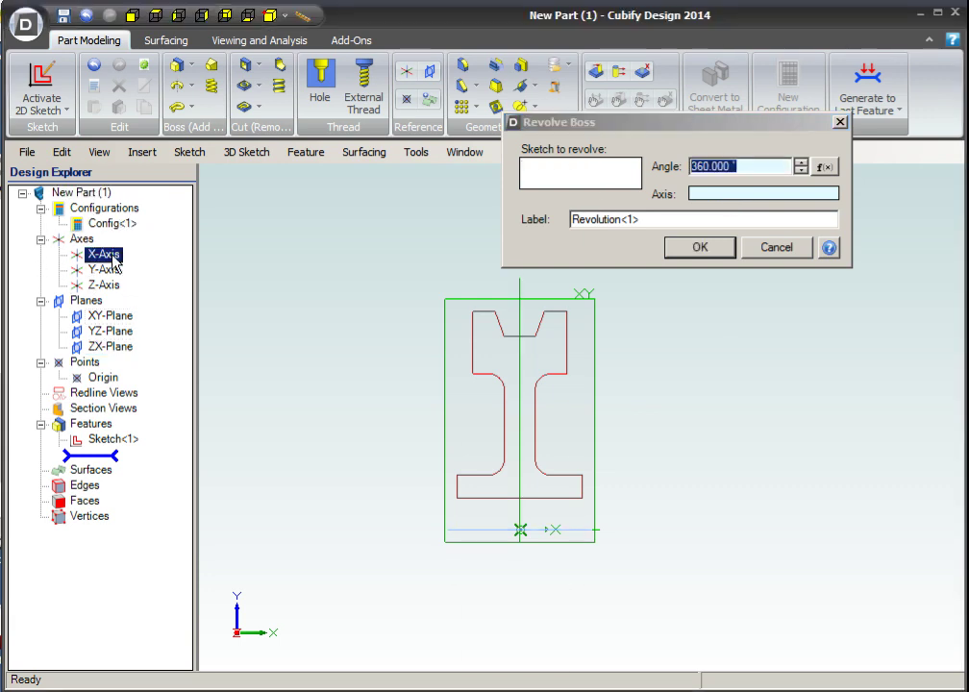
{"action": "left_click", "coordinate": [709, 255]}
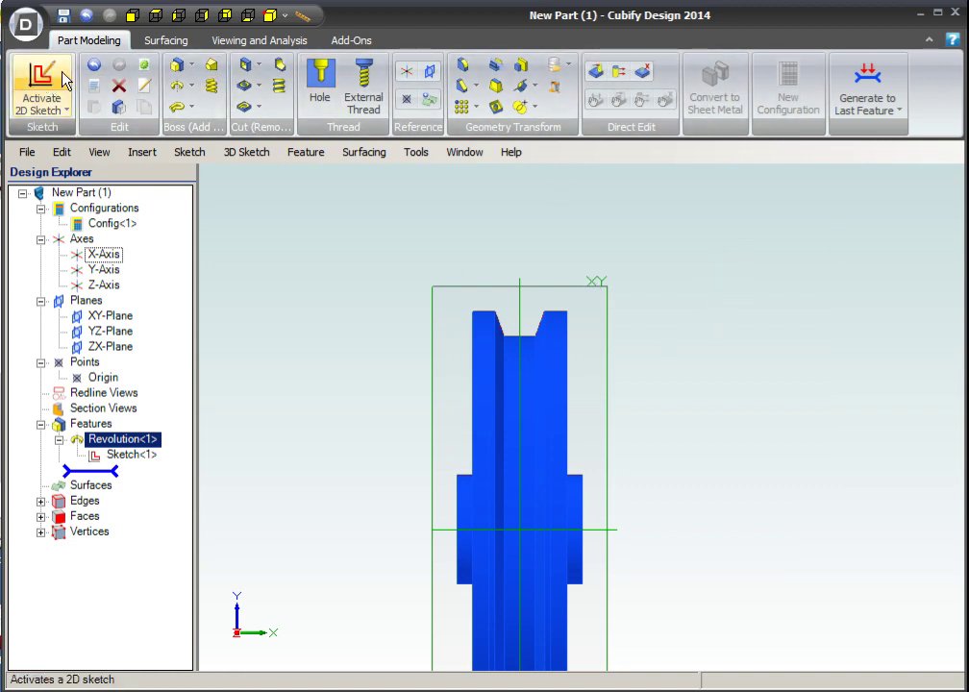
- Switch to the Isometric (-X,+Y,+Z) view and clear the pulley selection
{"action": "left_click", "coordinate": [286, 16]}
{"action": "left_click", "coordinate": [317, 60]}
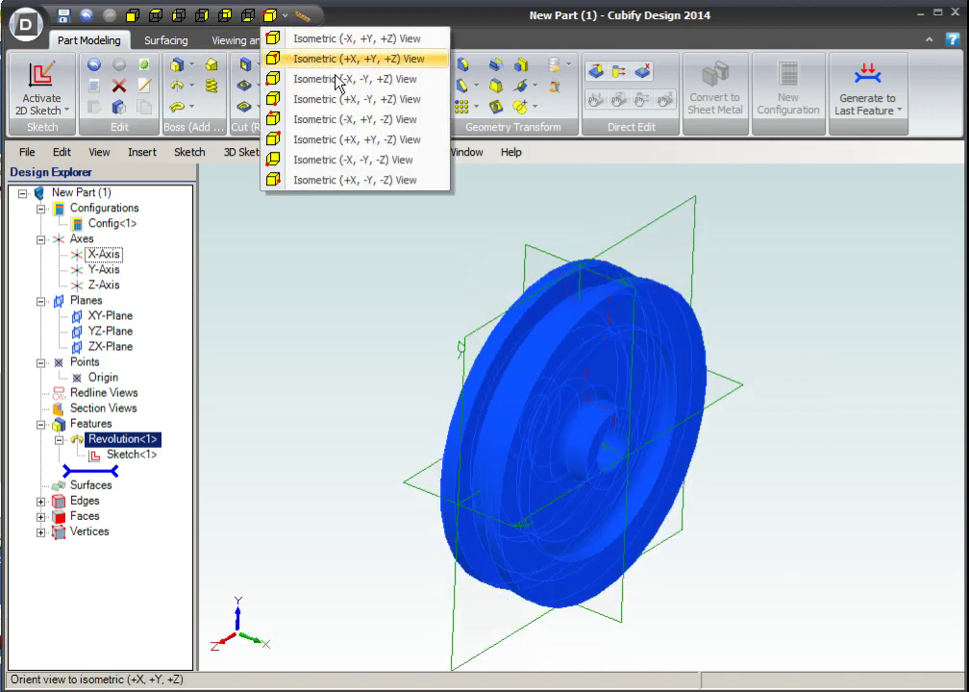
{"action": "left_click", "coordinate": [285, 17]}
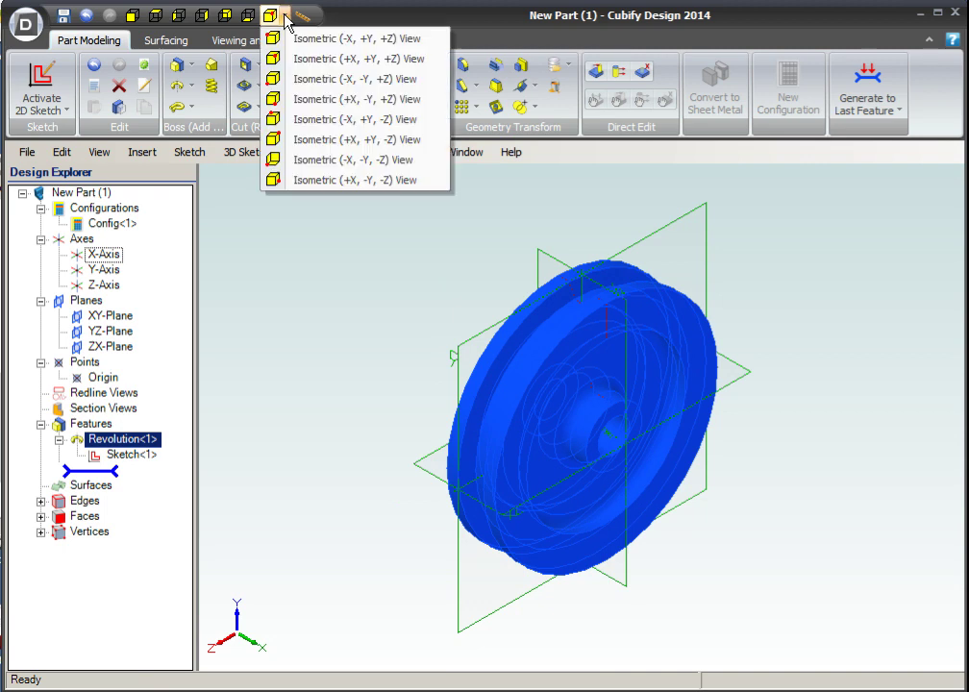
{"action": "left_click", "coordinate": [295, 40]}
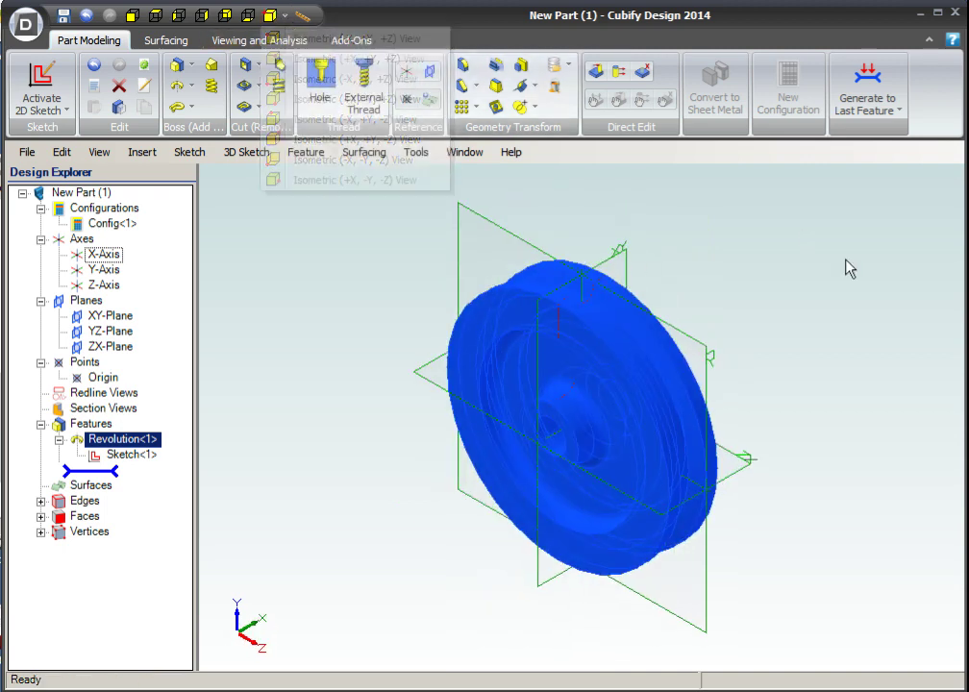
{"action": "left_click", "coordinate": [861, 269]}
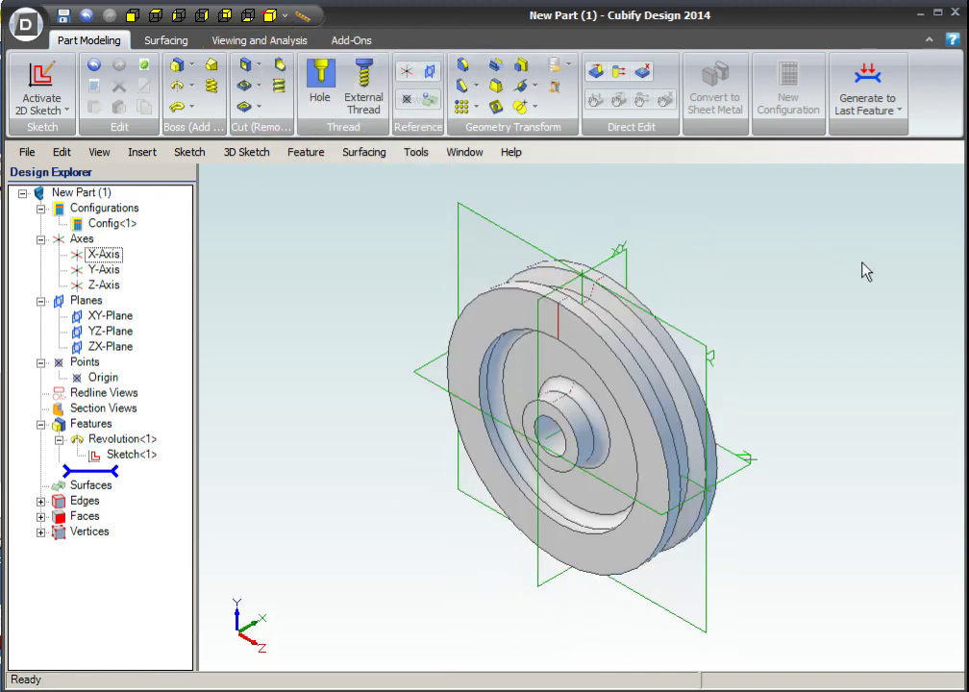